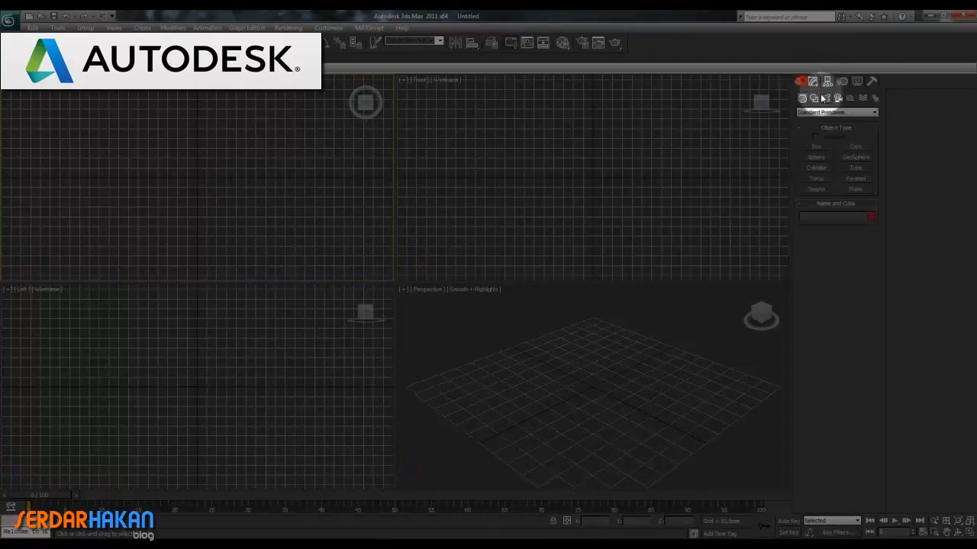
# Create a VRayPlane at the origin in the Top view and give it a light grey object color.
pyautogui.click(828, 112)
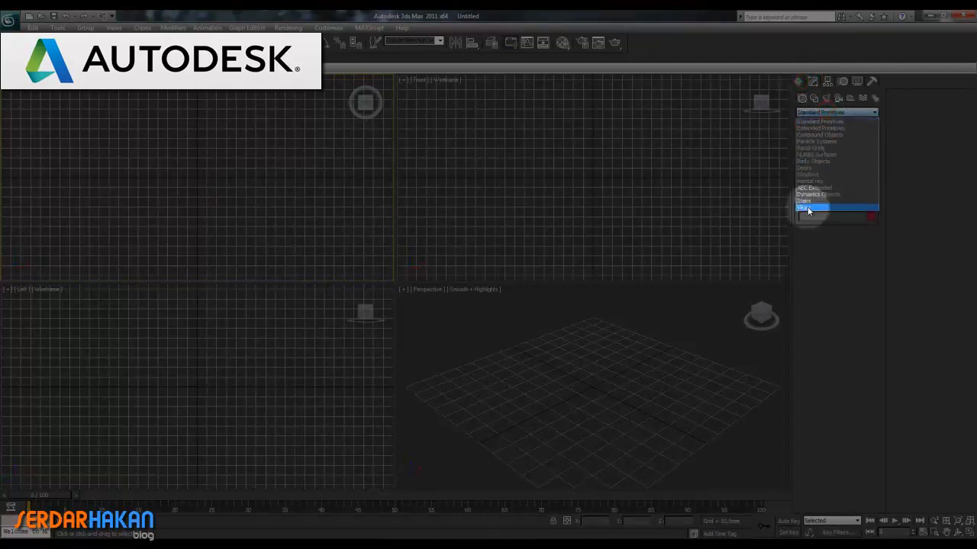
pyautogui.click(807, 206)
pyautogui.click(816, 158)
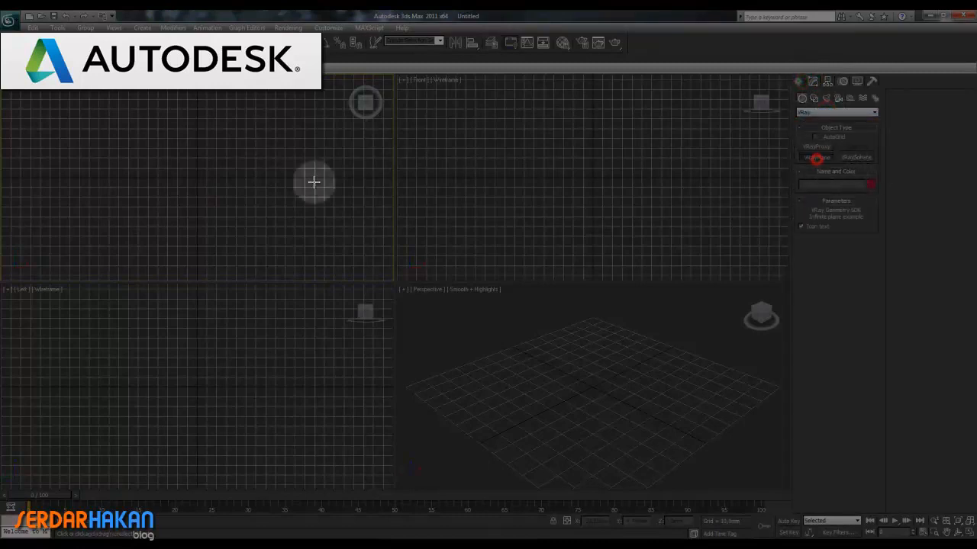
pyautogui.click(195, 177)
pyautogui.rightClick(628, 401)
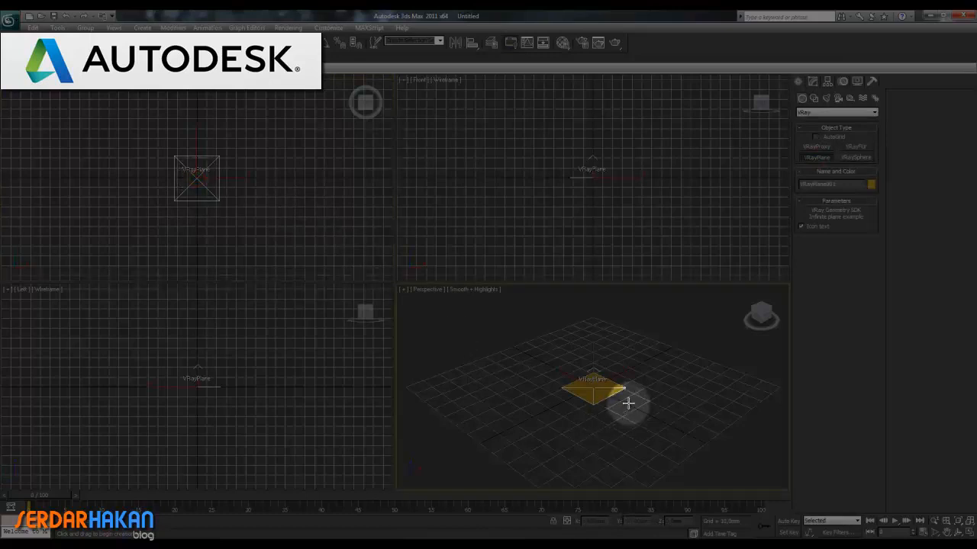
pyautogui.click(870, 184)
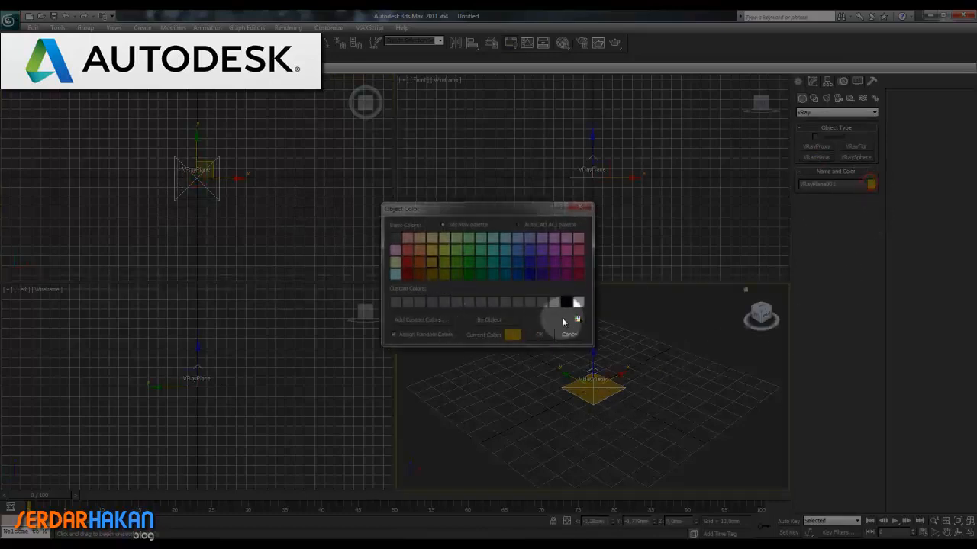
pyautogui.click(540, 335)
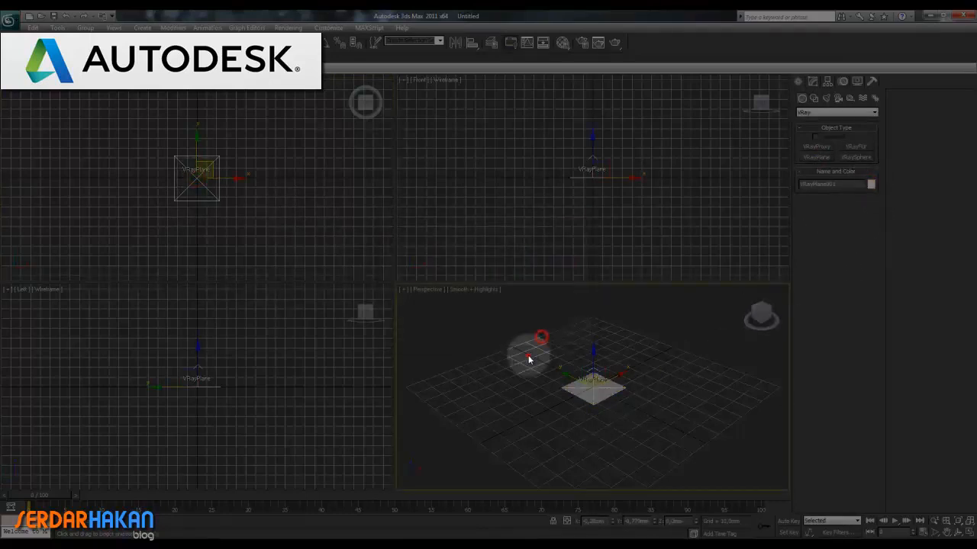
pyautogui.click(813, 80)
pyautogui.click(827, 116)
pyautogui.click(822, 108)
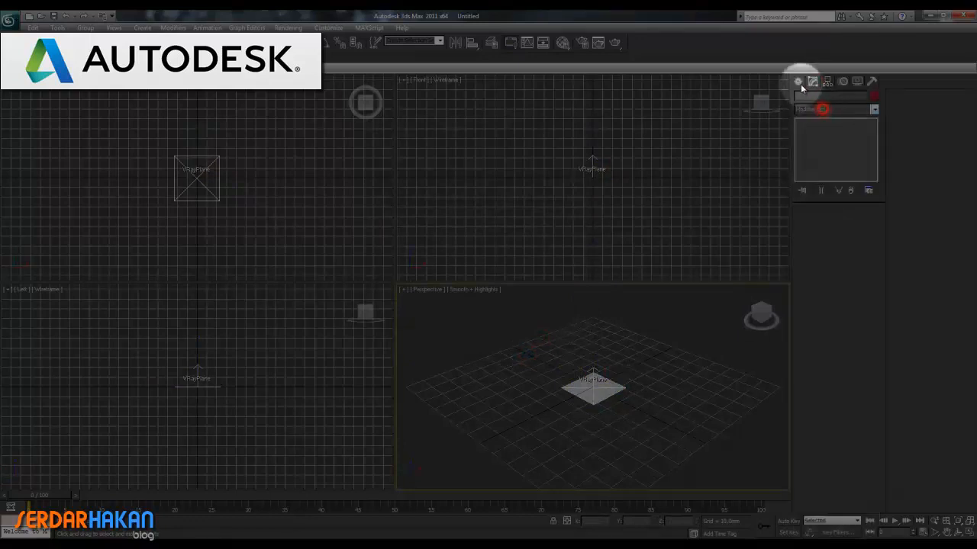
# Switch geometry creation to Standard Primitives.
pyautogui.click(798, 81)
pyautogui.click(813, 115)
pyautogui.click(818, 121)
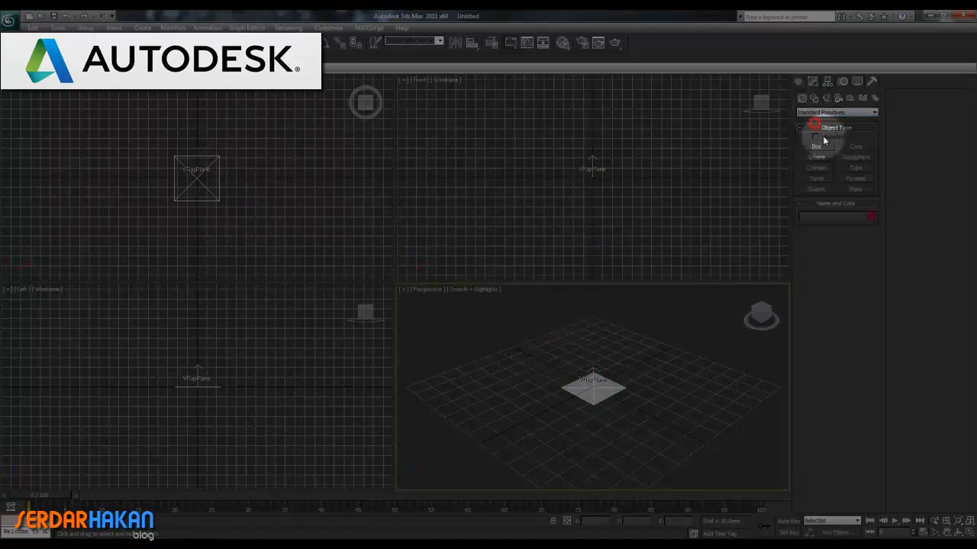
pyautogui.click(817, 168)
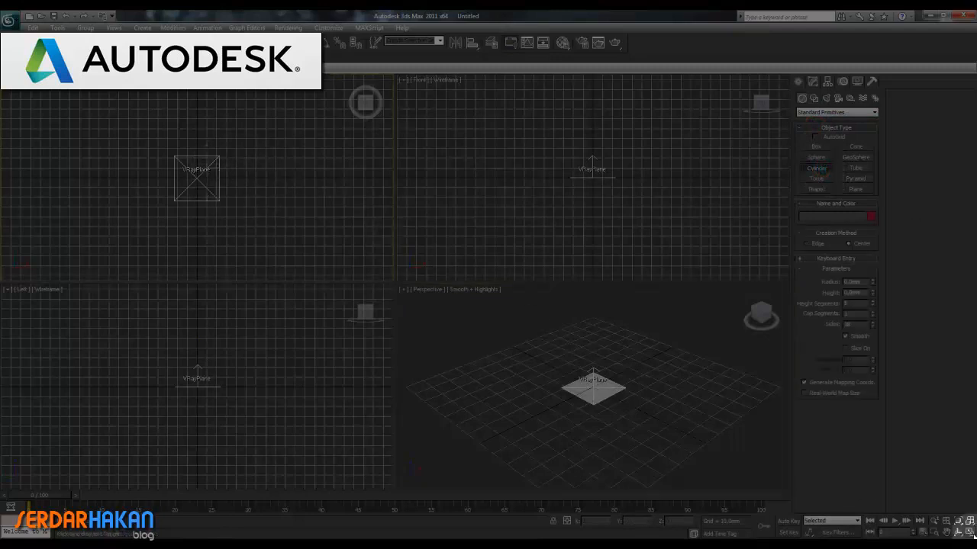
pyautogui.hotkey('alt', 'w')
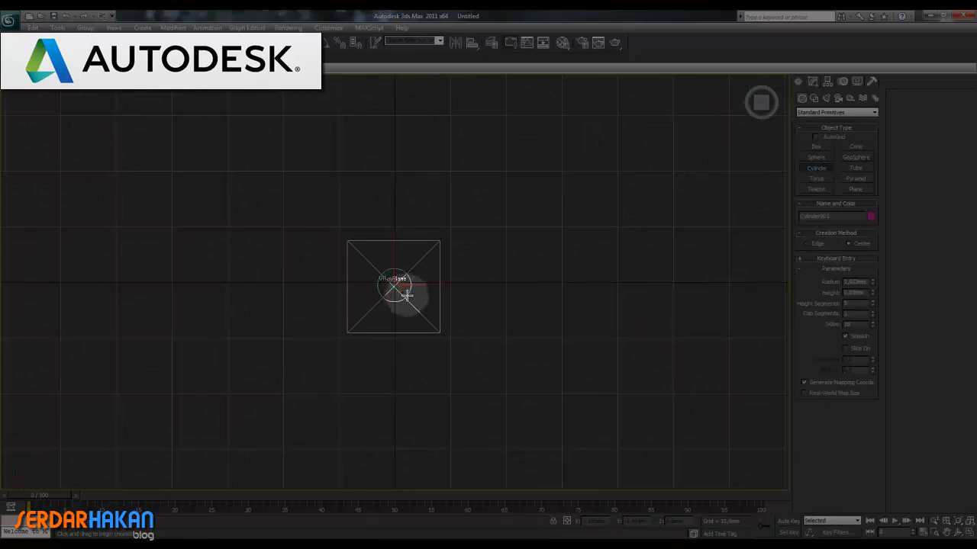
pyautogui.rightClick(416, 300)
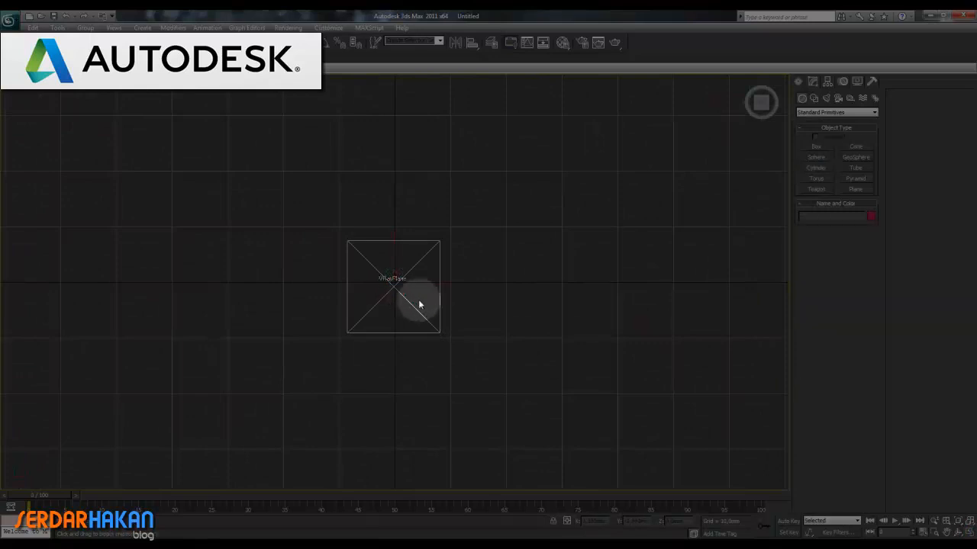
# Create a sphere with a radius of about 4 mm at the centre of the plane in the Top view.
pyautogui.click(816, 158)
pyautogui.moveTo(393, 284); pyautogui.dragTo(400, 291)
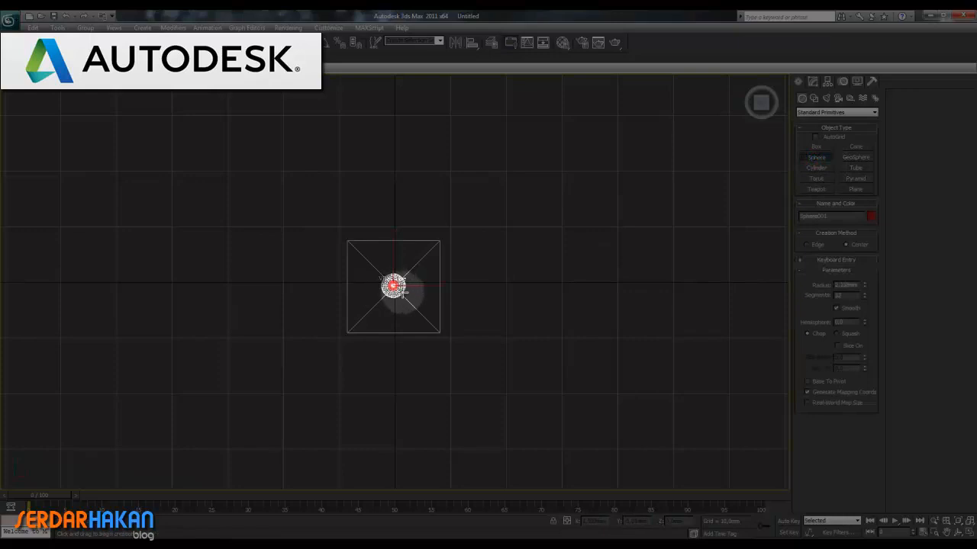
pyautogui.click(968, 532)
# Move the sphere up in the Front view until it rests on the plane.
pyautogui.rightClick(617, 224)
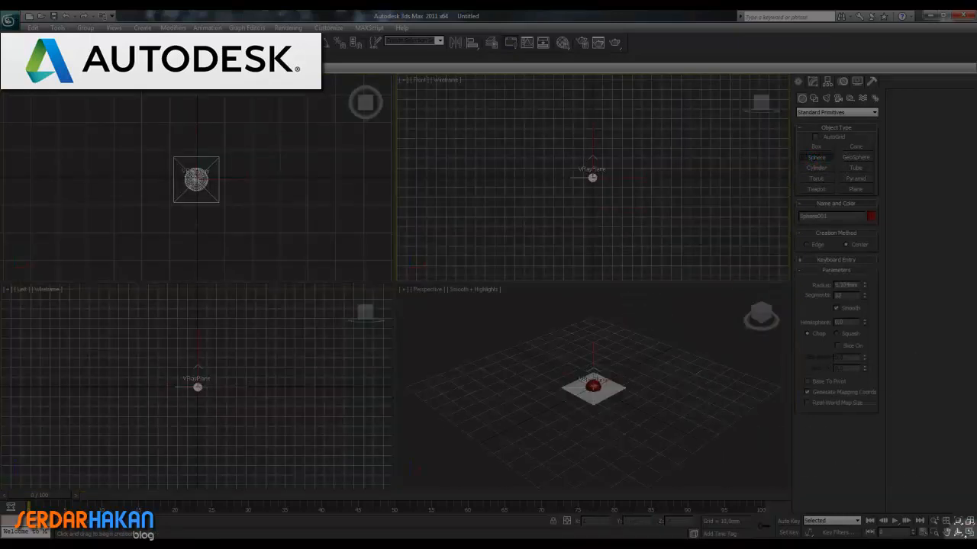
pyautogui.click(969, 531)
pyautogui.scroll(6, 451, 247)
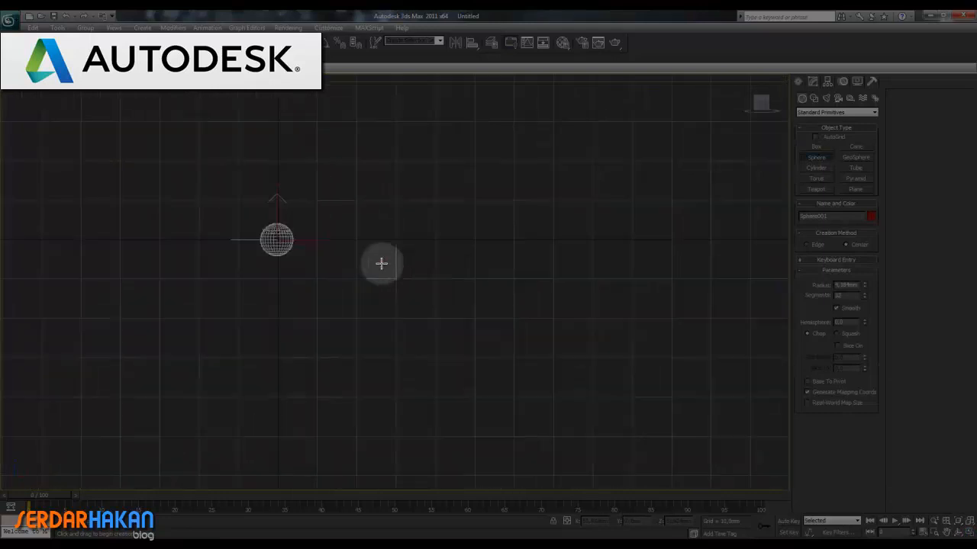
pyautogui.moveTo(262, 230); pyautogui.dragTo(430, 323, button='middle')
pyautogui.press('w')
pyautogui.moveTo(395, 277); pyautogui.dragTo(402, 257)
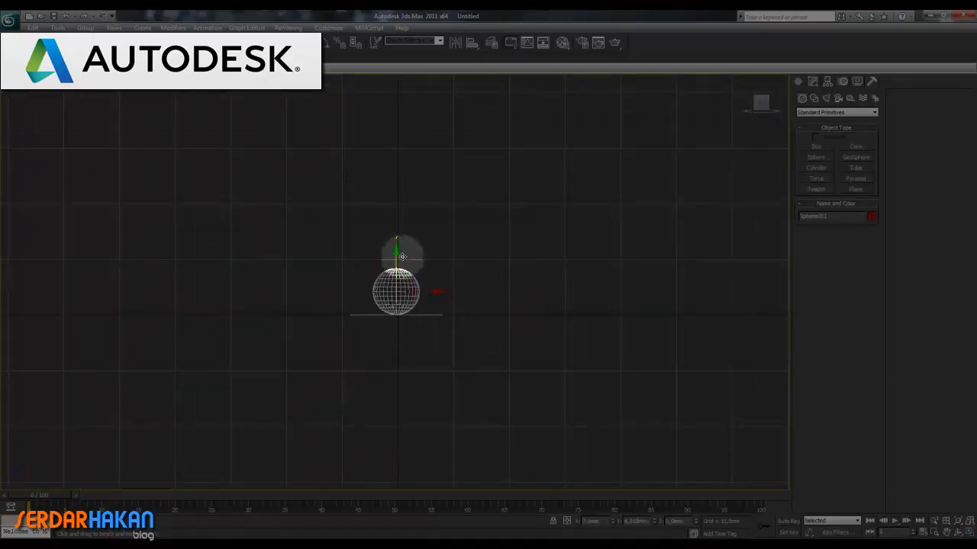
pyautogui.click(969, 532)
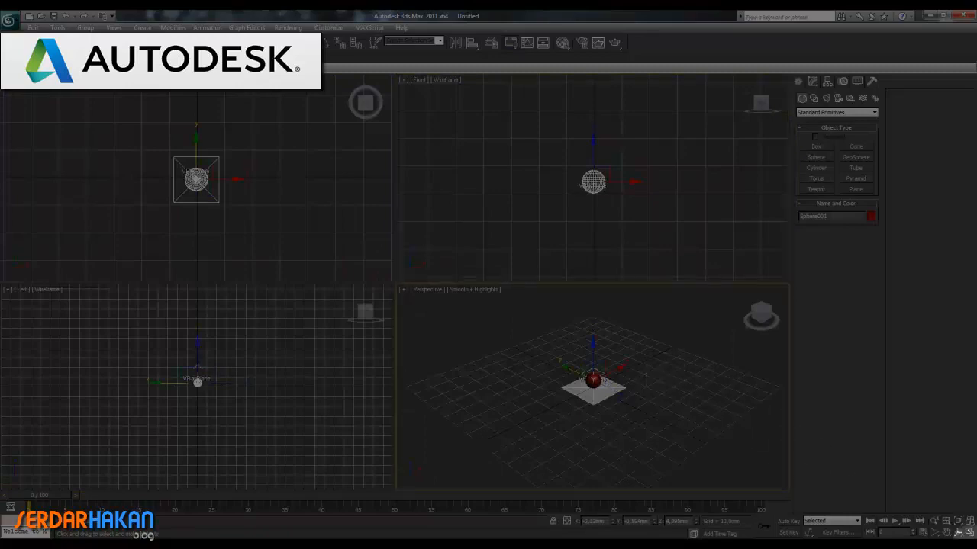
# Create a standard Target Direct light in the Top view, placed about 48 mm along positive X and aimed at the plane's centre.
pyautogui.click(306, 207)
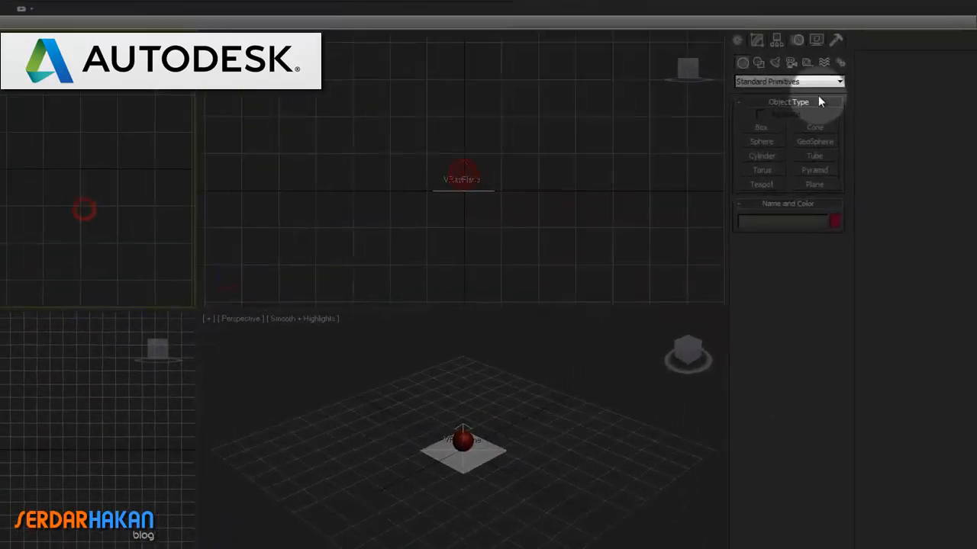
pyautogui.click(750, 47)
pyautogui.click(730, 68)
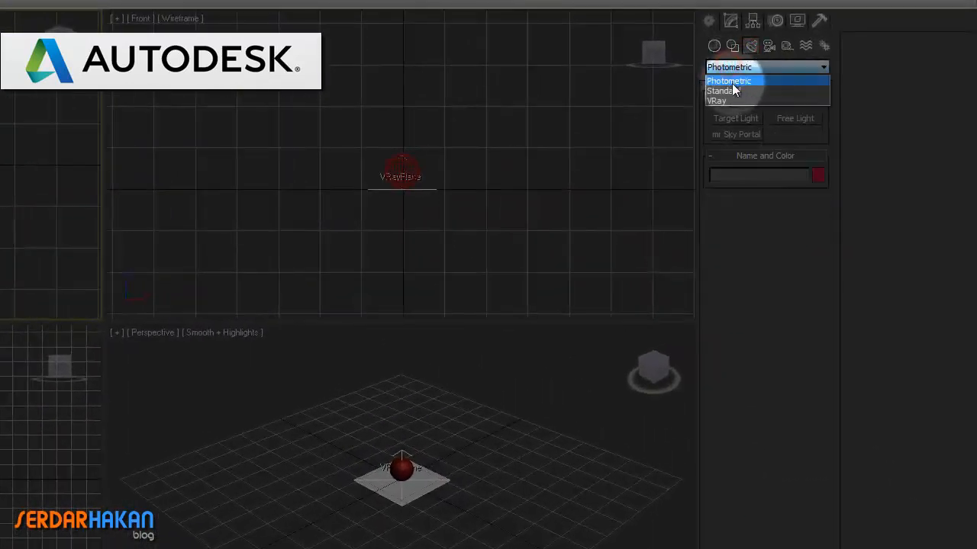
pyautogui.click(732, 90)
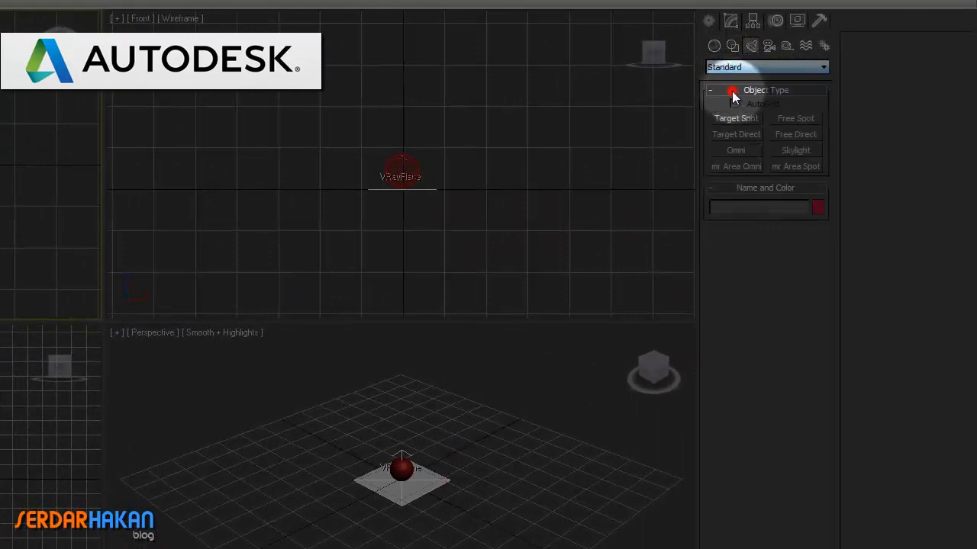
pyautogui.click(737, 136)
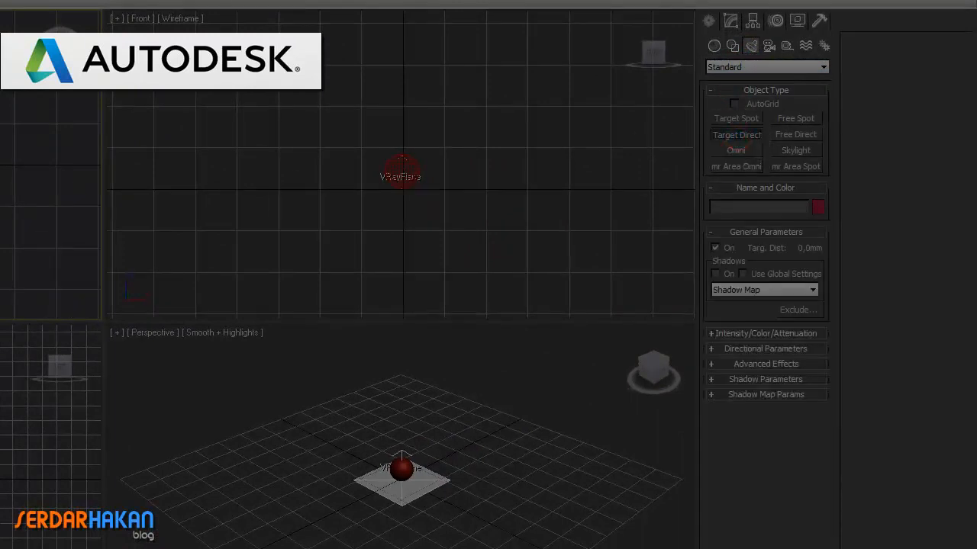
pyautogui.moveTo(56, 46); pyautogui.dragTo(55, 45)
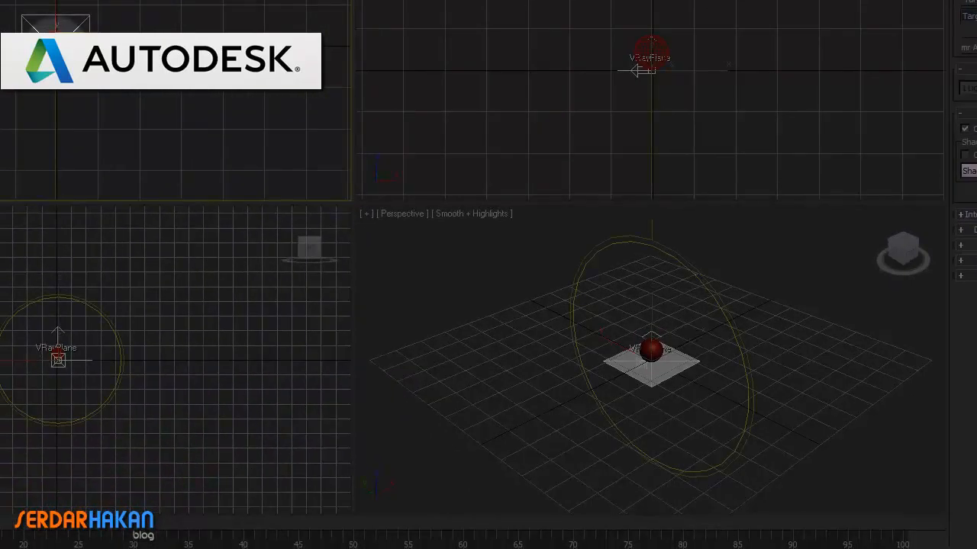
pyautogui.hotkey('ctrl', 'z')
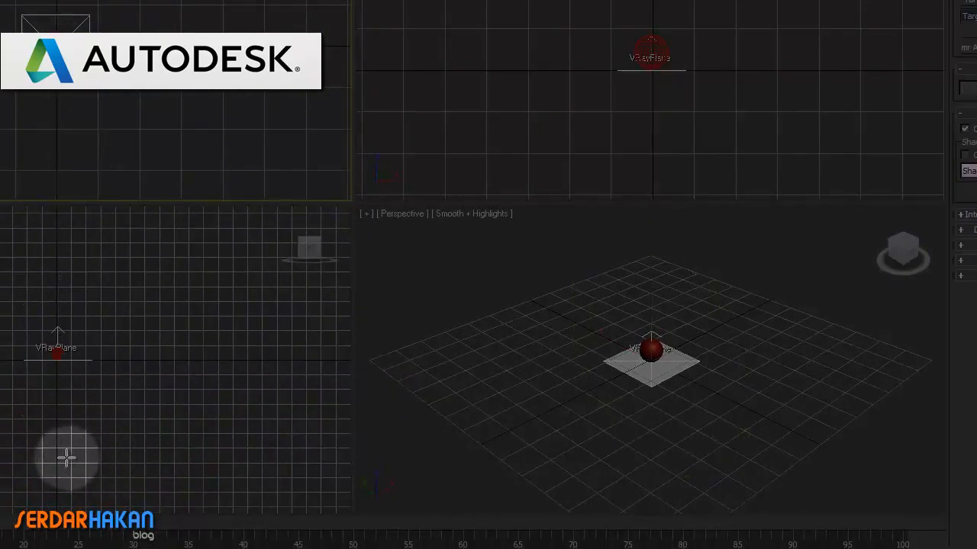
pyautogui.moveTo(255, 47); pyautogui.dragTo(55, 48)
pyautogui.rightClick(299, 80)
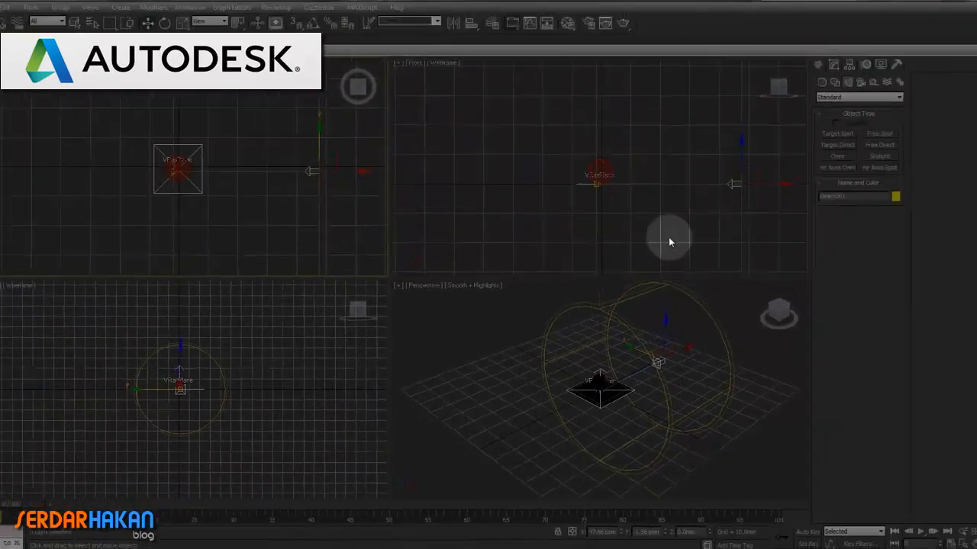
# Move the directional light in the Front view to about 187 mm above the plane so it points straight down.
pyautogui.scroll(-6, 780, 107)
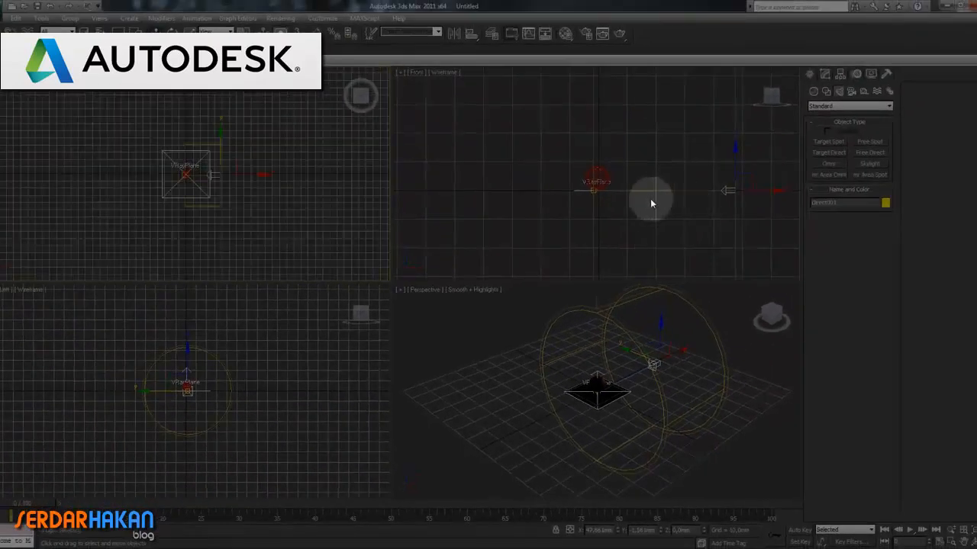
pyautogui.scroll(5, 652, 203)
pyautogui.rightClick(660, 204)
pyautogui.scroll(-8, 663, 207)
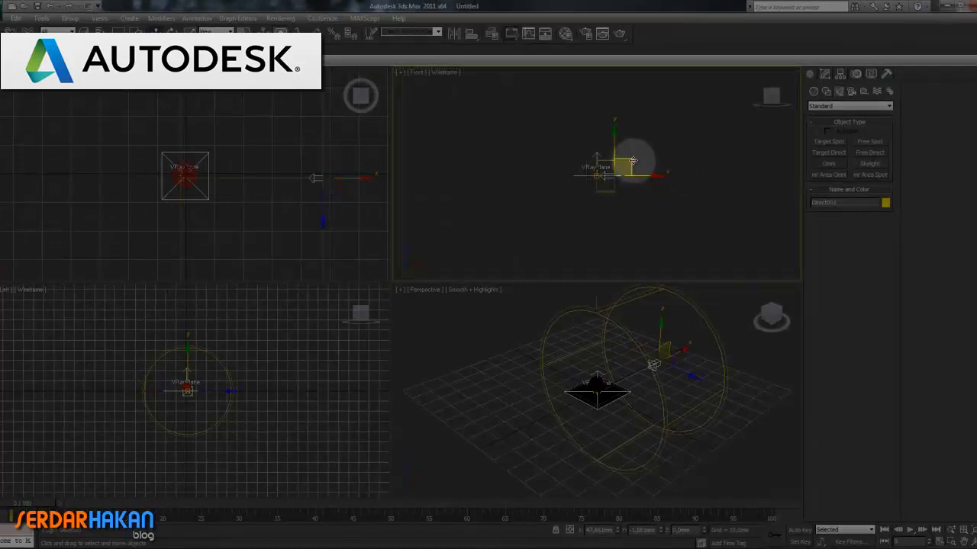
pyautogui.moveTo(633, 162); pyautogui.dragTo(614, 93)
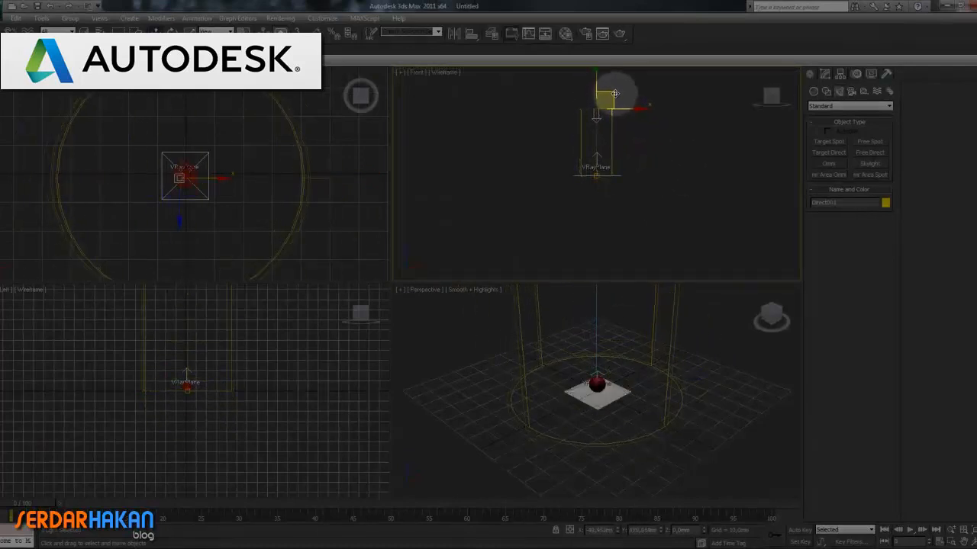
# Turn on the directional light's shadows with the VRayShadow type and enable Area shadow with the Box shape.
pyautogui.click(218, 178)
pyautogui.click(839, 73)
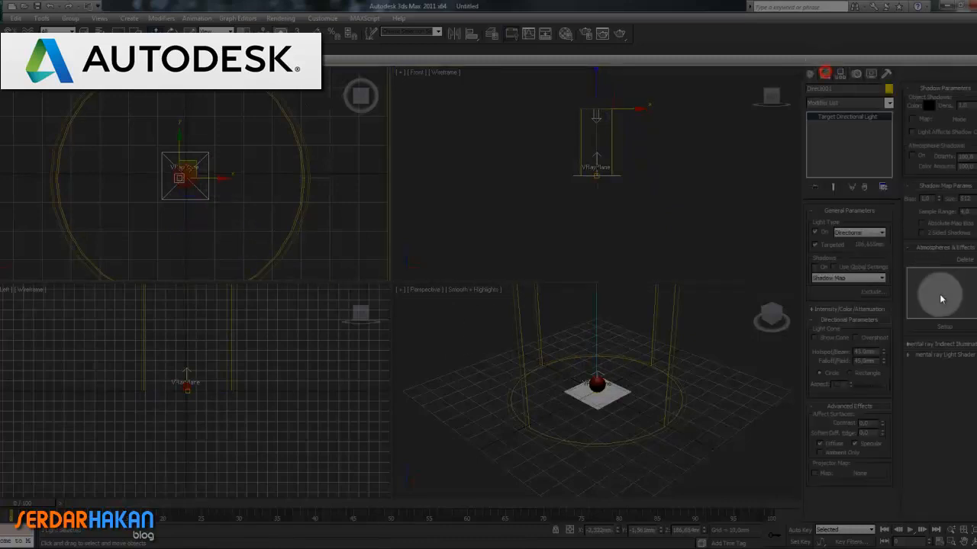
pyautogui.click(833, 278)
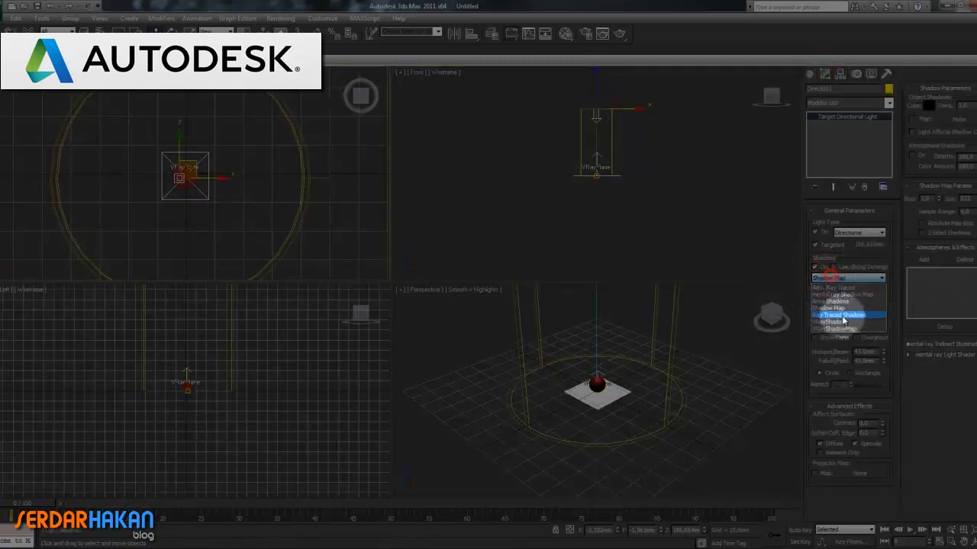
pyautogui.click(844, 323)
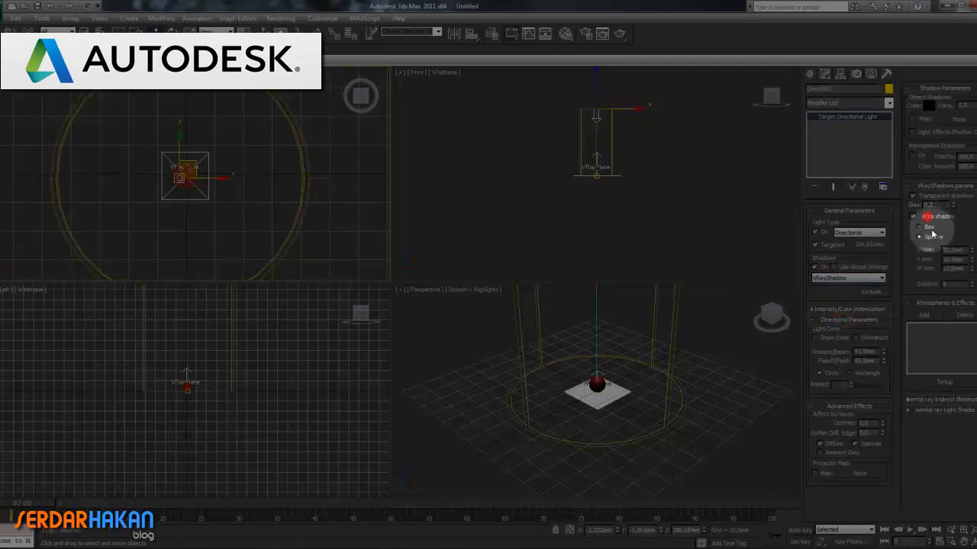
# Add a Volume Light atmosphere effect to the directional light.
pyautogui.rightClick(687, 365)
pyautogui.click(966, 536)
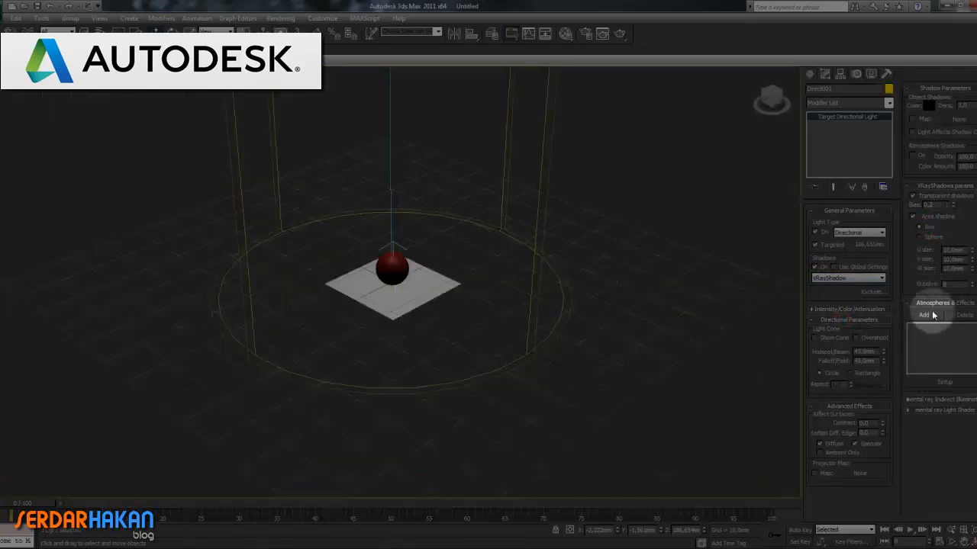
pyautogui.click(923, 314)
pyautogui.doubleClick(414, 230)
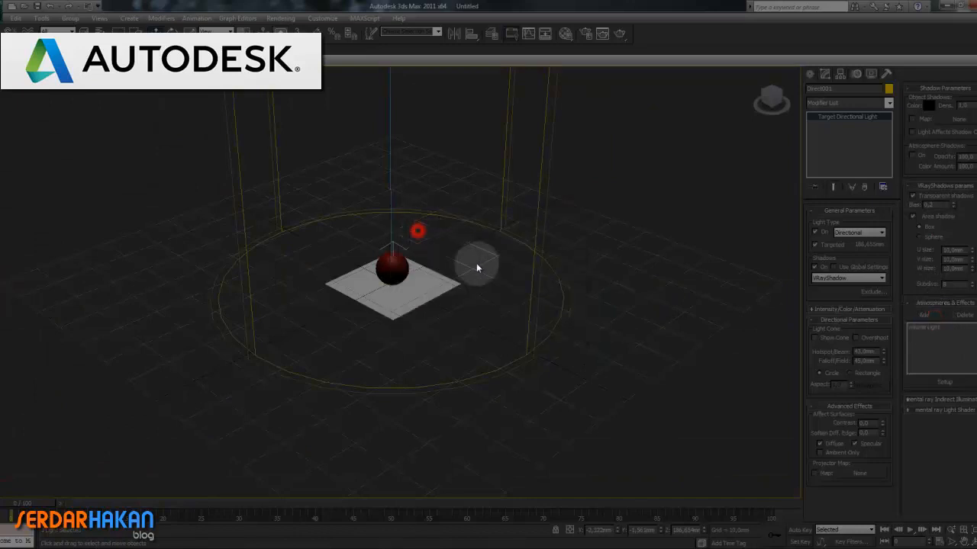
# Open the Volume Light effect's setup and enable Exponential for its fog volume.
pyautogui.click(927, 328)
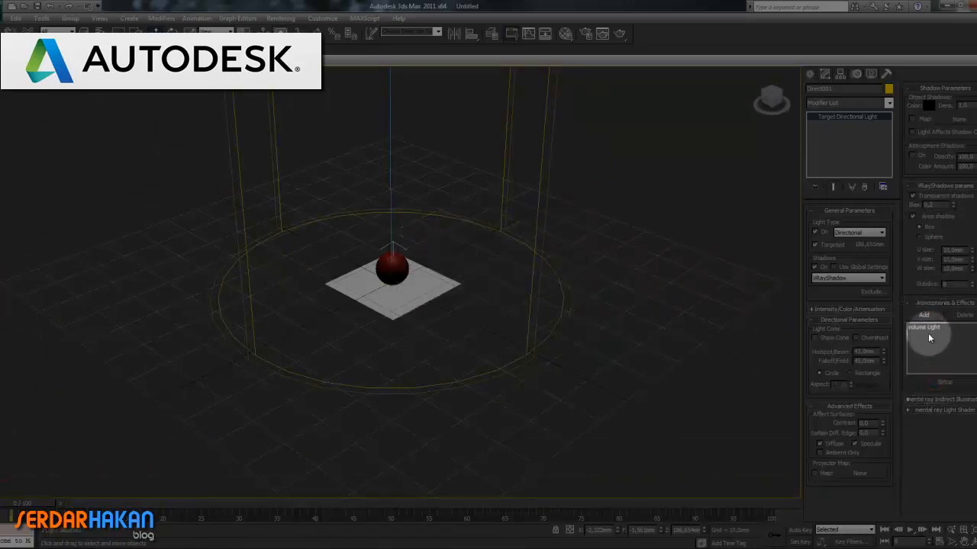
pyautogui.click(944, 381)
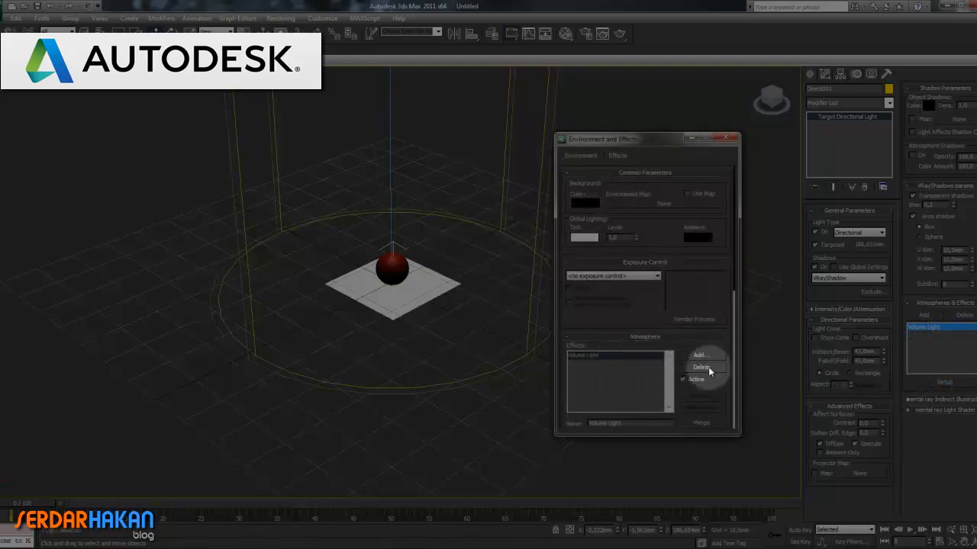
pyautogui.click(648, 262)
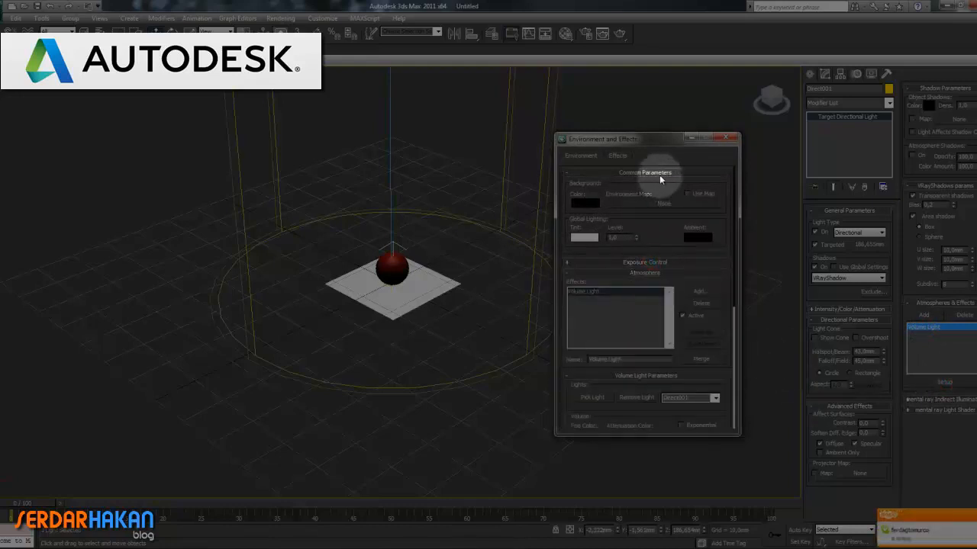
pyautogui.click(659, 174)
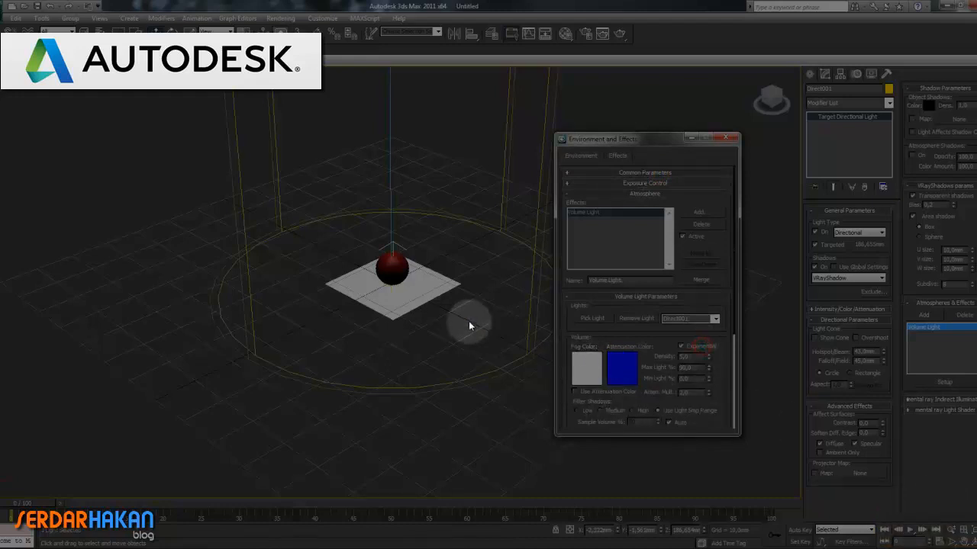
pyautogui.click(461, 297)
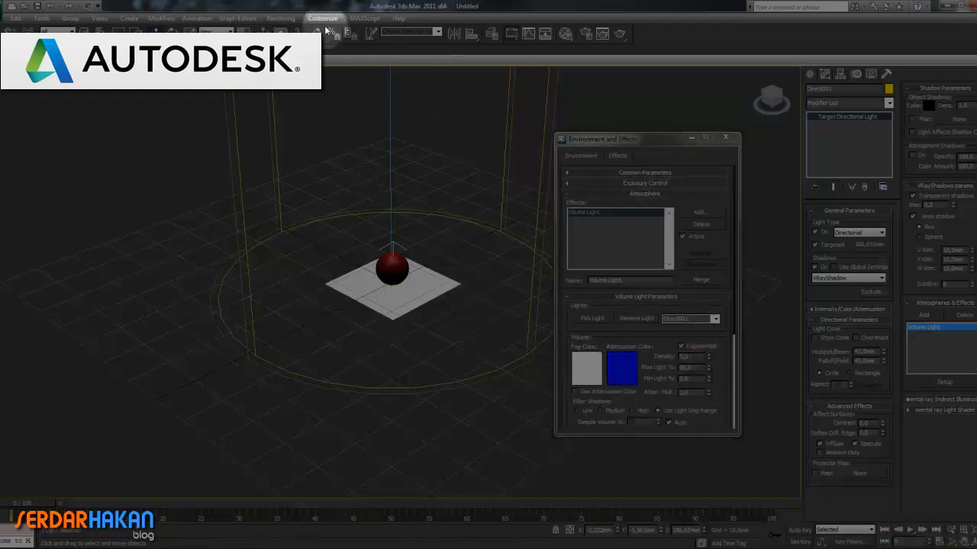
# Test-render the Perspective view from the V-Ray render setup and close the rendered frame.
pyautogui.click(281, 18)
pyautogui.click(293, 43)
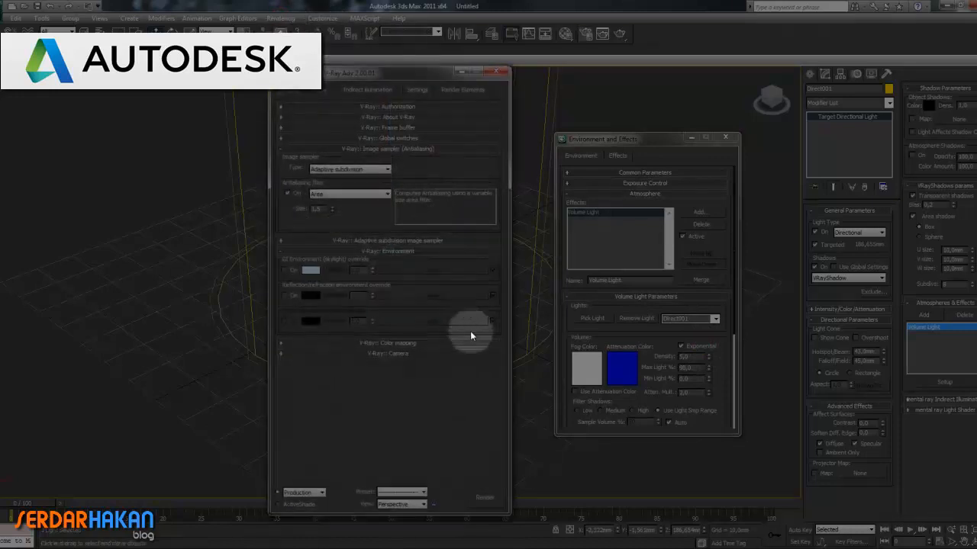
pyautogui.click(484, 500)
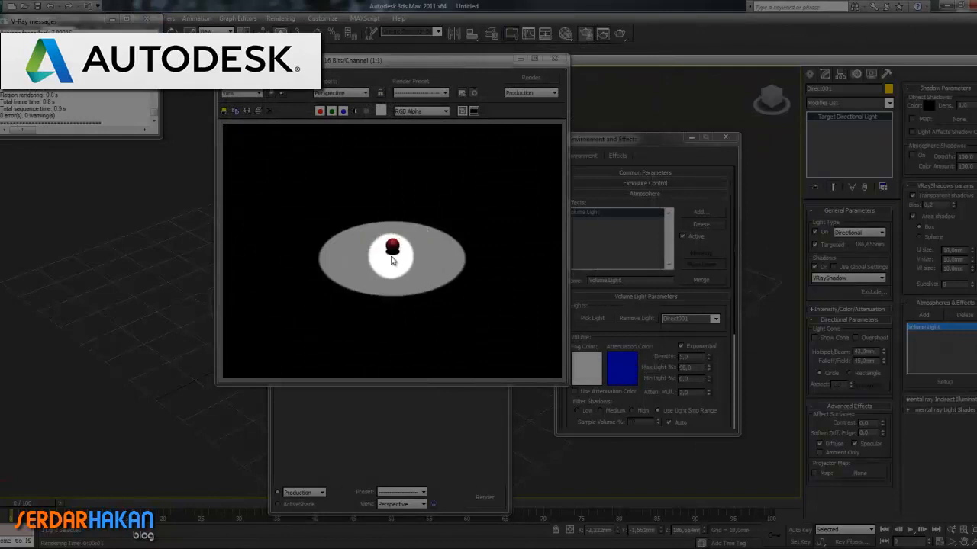
pyautogui.click(557, 61)
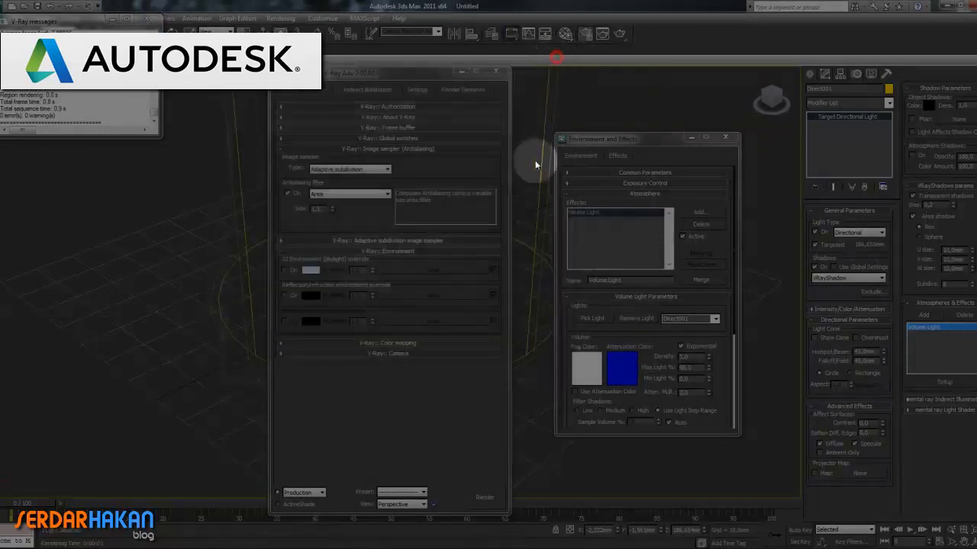
# Set the volume light's Filter Shadows to Low and render the scene from a lower, closer viewpoint.
pyautogui.click(586, 412)
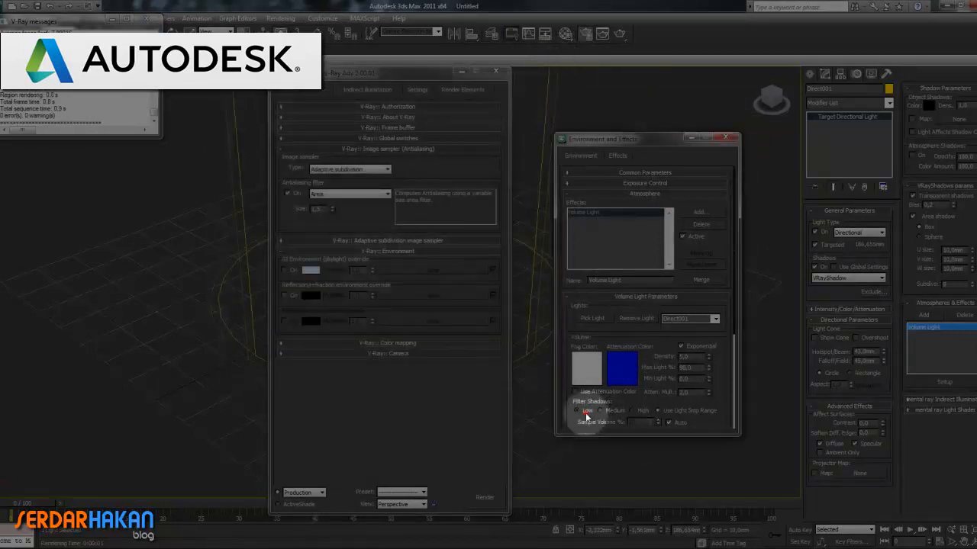
pyautogui.click(495, 72)
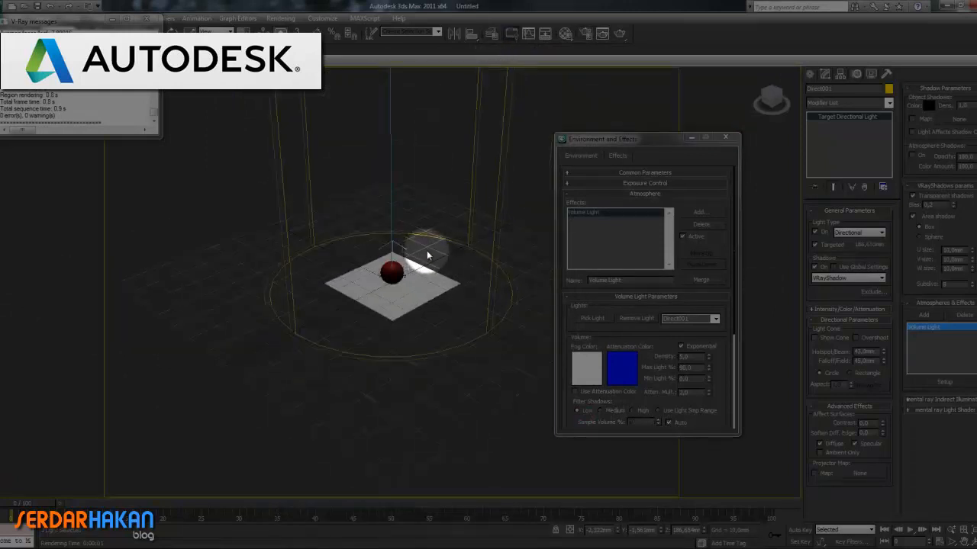
pyautogui.click(151, 20)
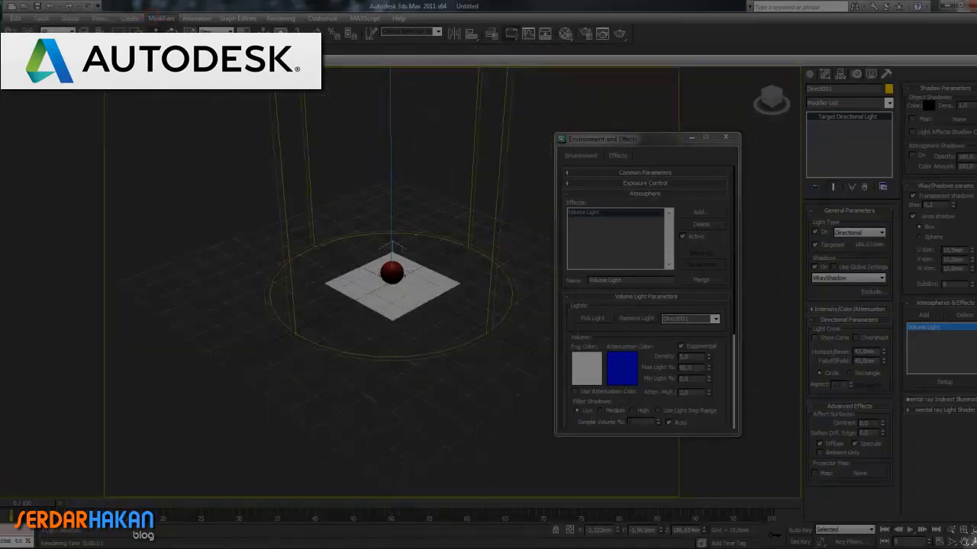
pyautogui.click(953, 532)
pyautogui.moveTo(420, 349); pyautogui.dragTo(421, 307)
pyautogui.keyDown('alt'); pyautogui.moveTo(447, 375); pyautogui.dragTo(432, 355, button='middle'); pyautogui.keyUp('alt')
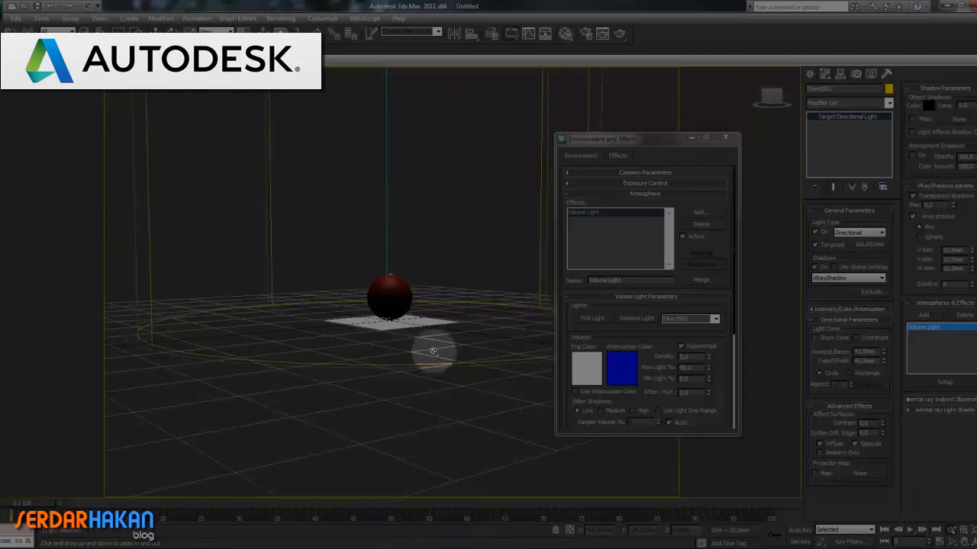
pyautogui.hotkey('shift', 'q')
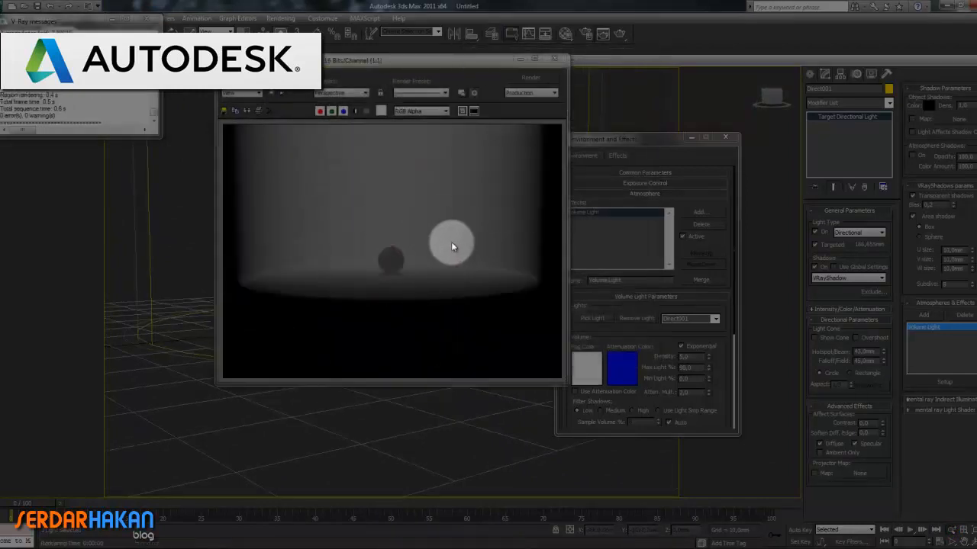
pyautogui.click(554, 60)
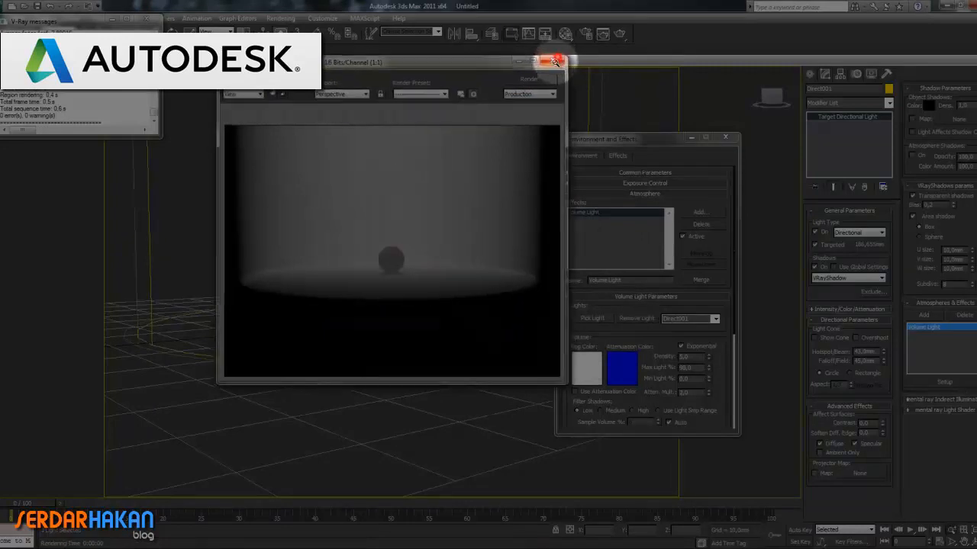
# Reframe the Perspective view to show more of the light column above the sphere and test-render it.
pyautogui.keyDown('alt'); pyautogui.moveTo(409, 218); pyautogui.dragTo(527, 335, button='middle'); pyautogui.keyUp('alt')
pyautogui.hotkey('shift', 'q')
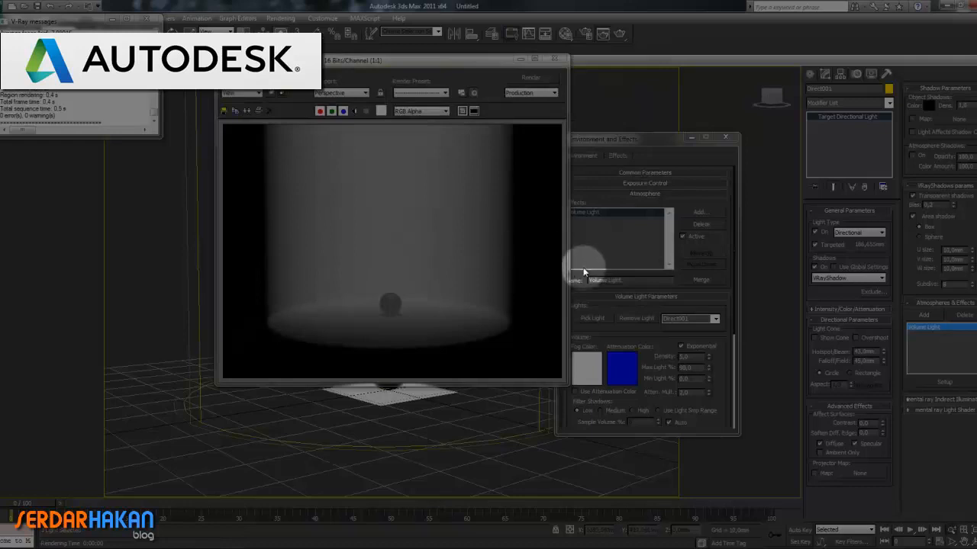
pyautogui.click(556, 59)
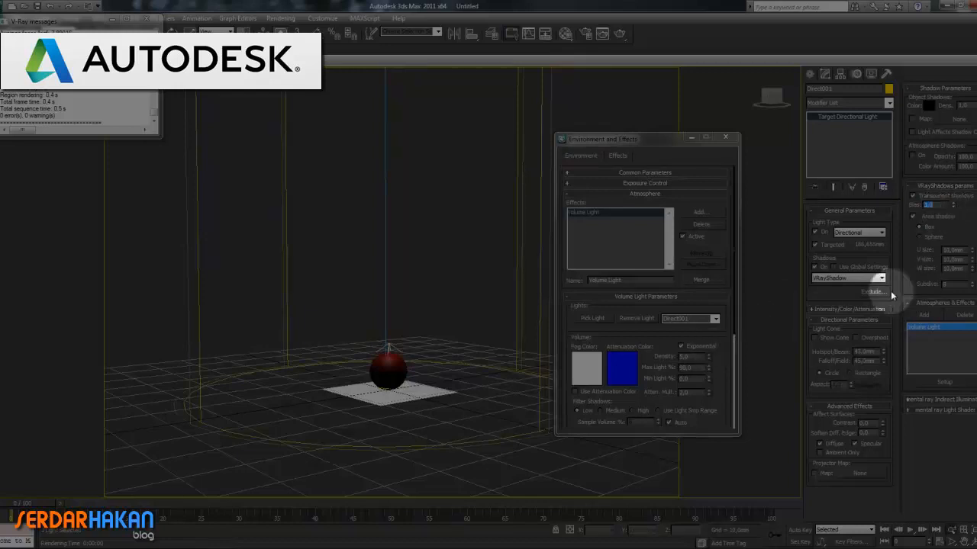
# Set the light's VRayShadow bias to 1.0 and the volume light's attenuation multiplier to 5.0, and test-render the scene.
pyautogui.click(697, 393)
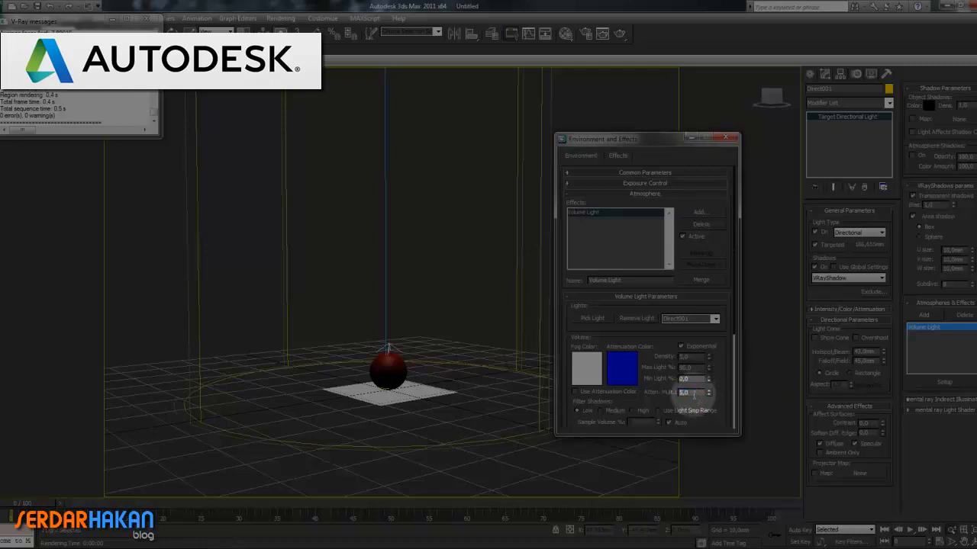
pyautogui.hotkey('shift', 'q')
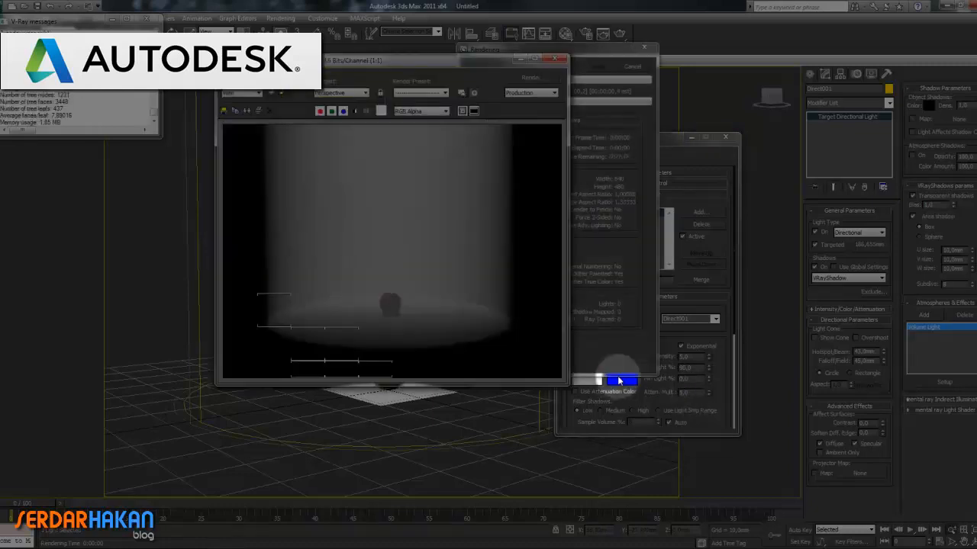
pyautogui.click(556, 59)
# Set the volume light's density to 10 and test-render the scene, closing the frame and the V-Ray messages.
pyautogui.doubleClick(699, 356)
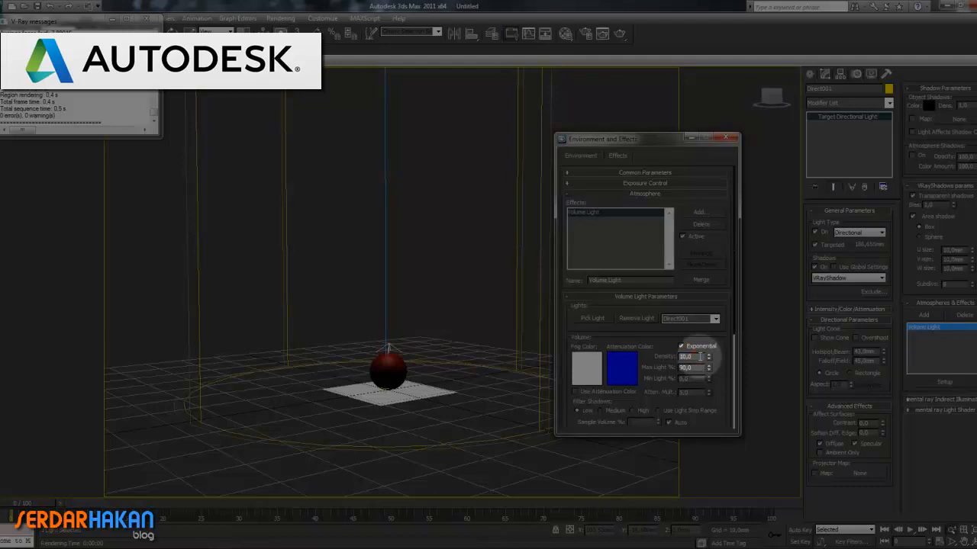
pyautogui.click(501, 323)
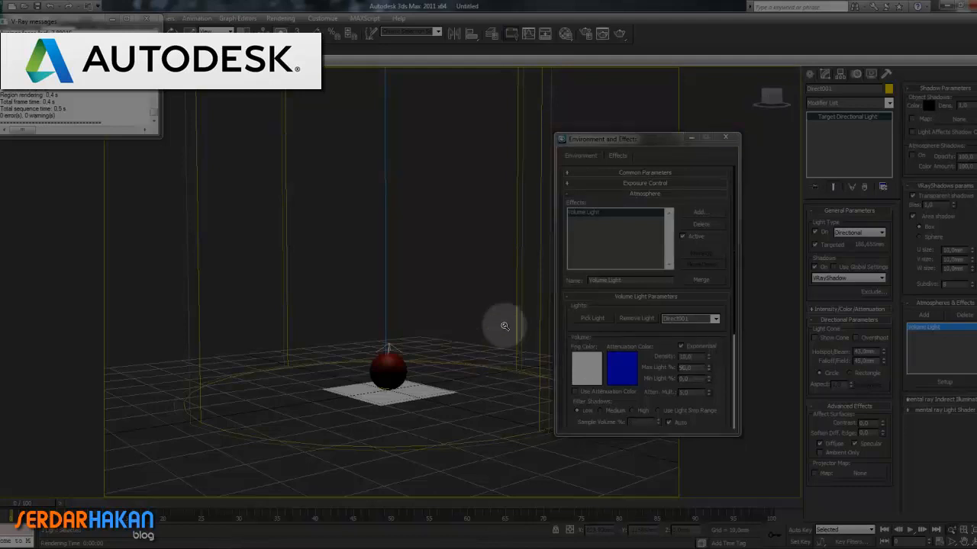
pyautogui.hotkey('shift', 'q')
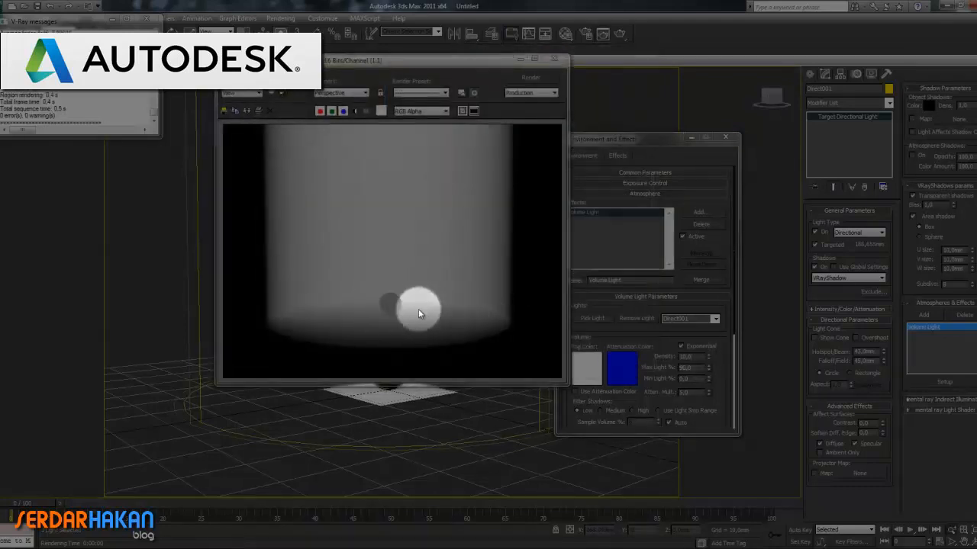
pyautogui.click(145, 20)
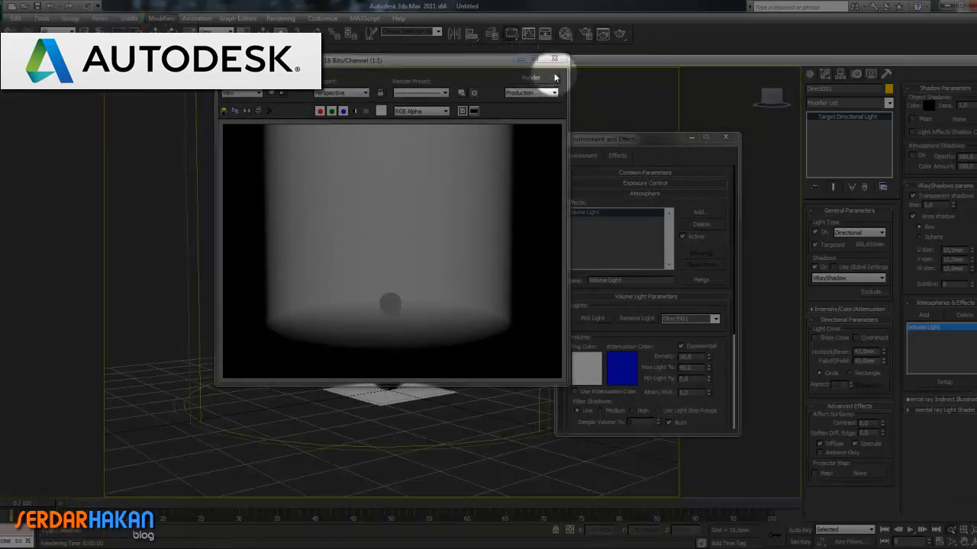
pyautogui.click(554, 60)
# Render a close-up of the sphere inside the volume light.
pyautogui.scroll(3, 405, 413)
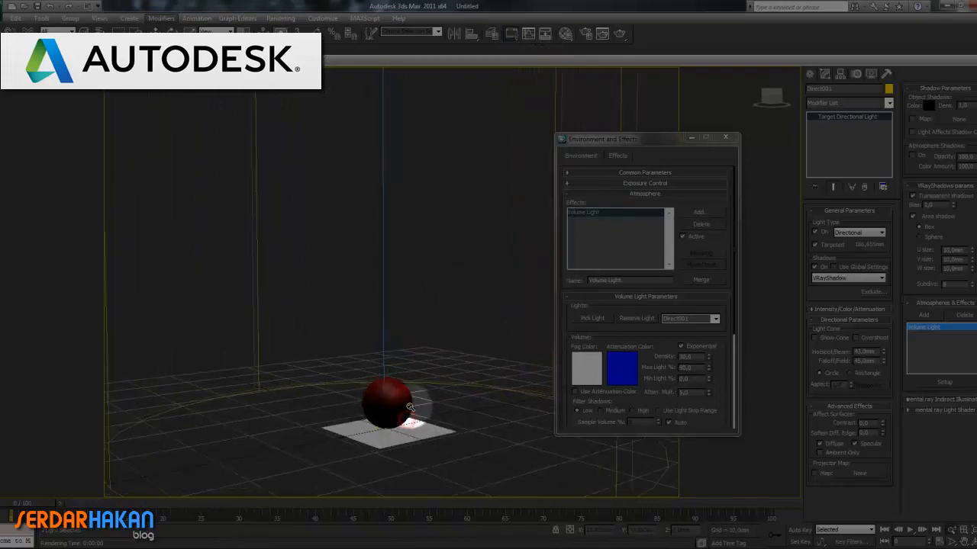
pyautogui.scroll(2, 446, 382)
pyautogui.scroll(2, 424, 344)
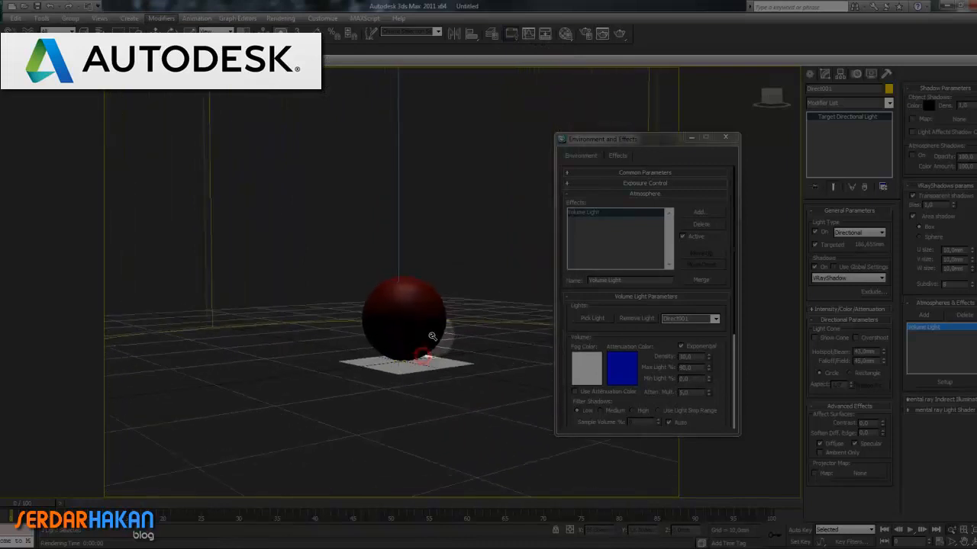
pyautogui.scroll(1, 431, 336)
pyautogui.hotkey('shift', 'q')
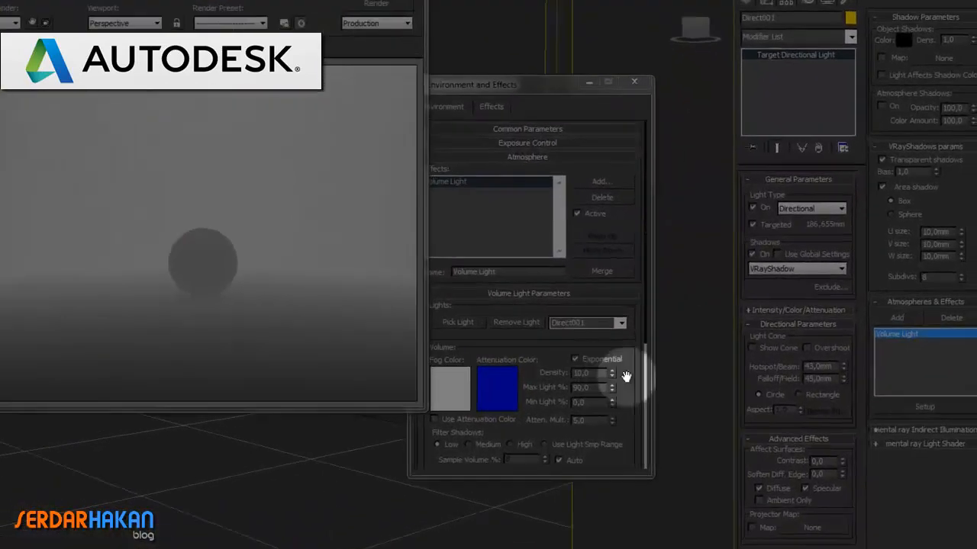
# Try a Max Light of 45% for the volume light and render the close-up.
pyautogui.doubleClick(688, 367)
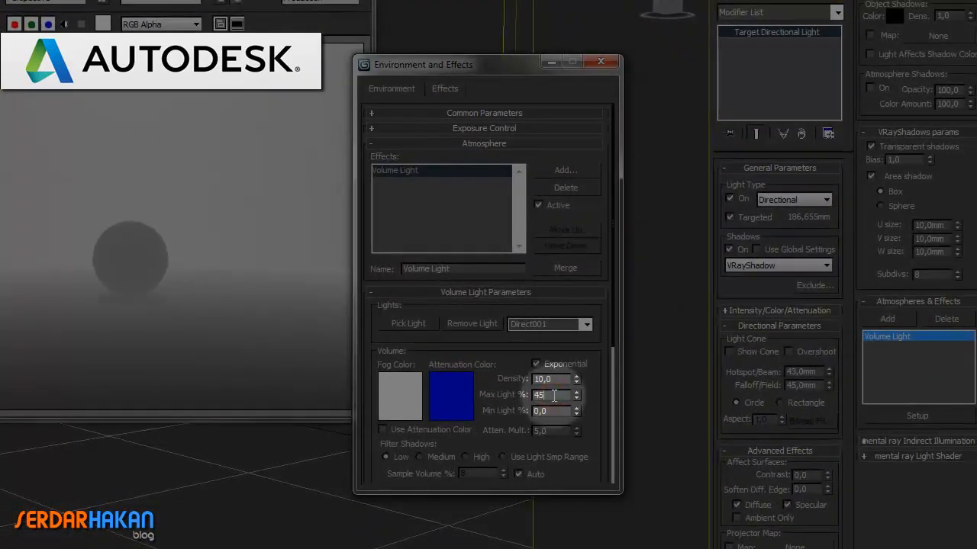
pyautogui.click(495, 431)
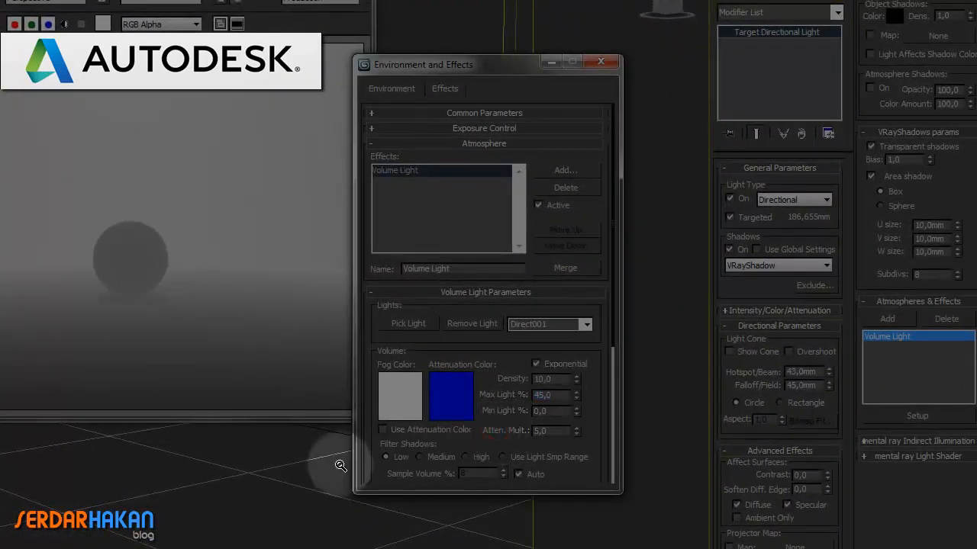
pyautogui.hotkey('shift', 'q')
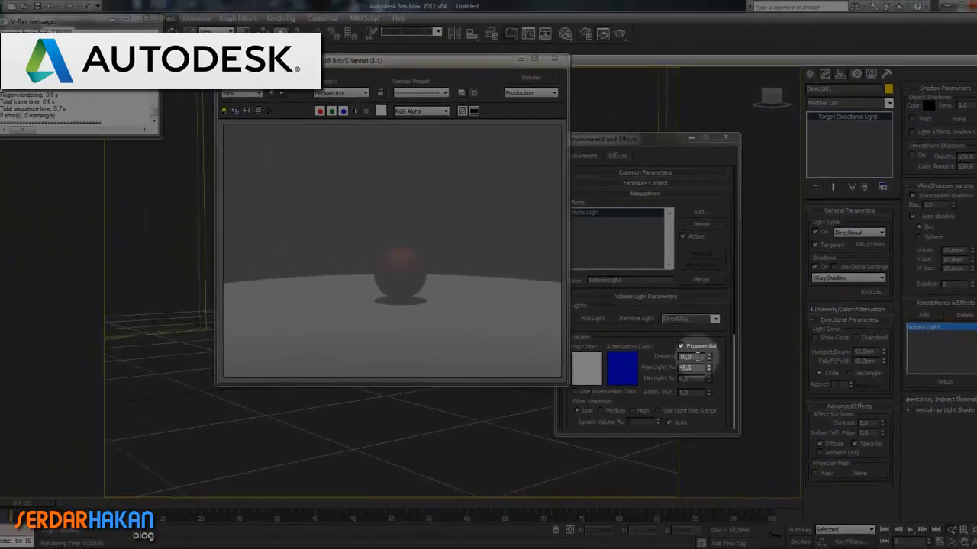
# Try a volume light density of 50 and render the close-up.
pyautogui.doubleClick(557, 379)
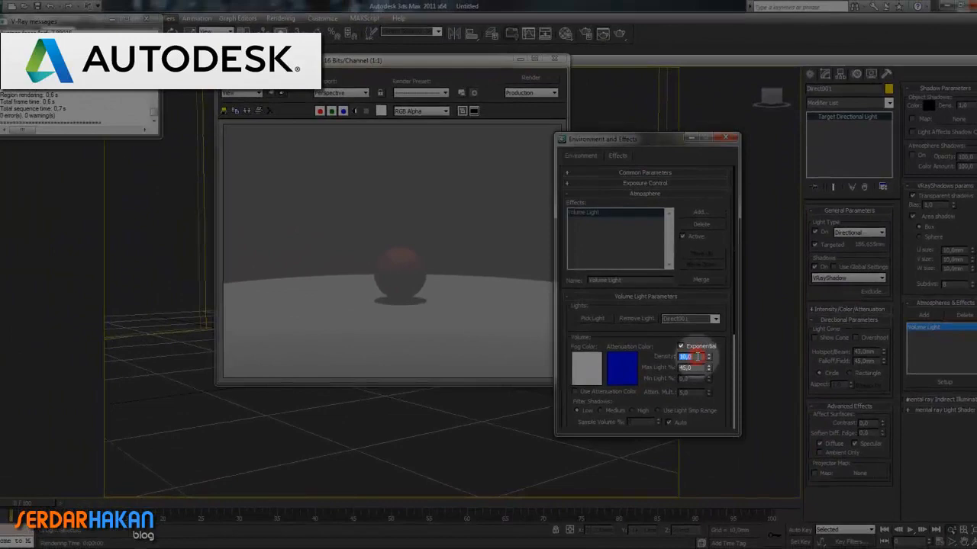
pyautogui.click(303, 307)
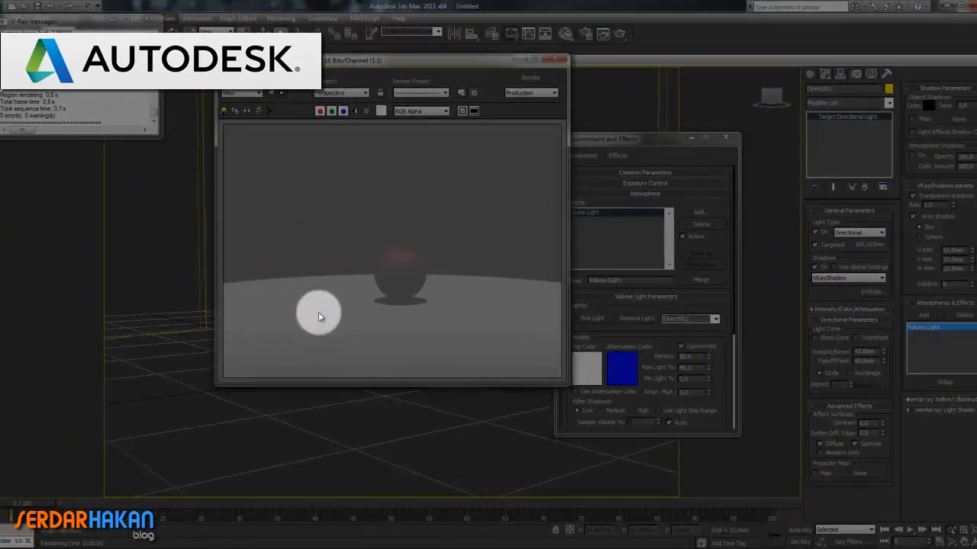
pyautogui.middleClick(301, 432)
pyautogui.hotkey('shift', 'q')
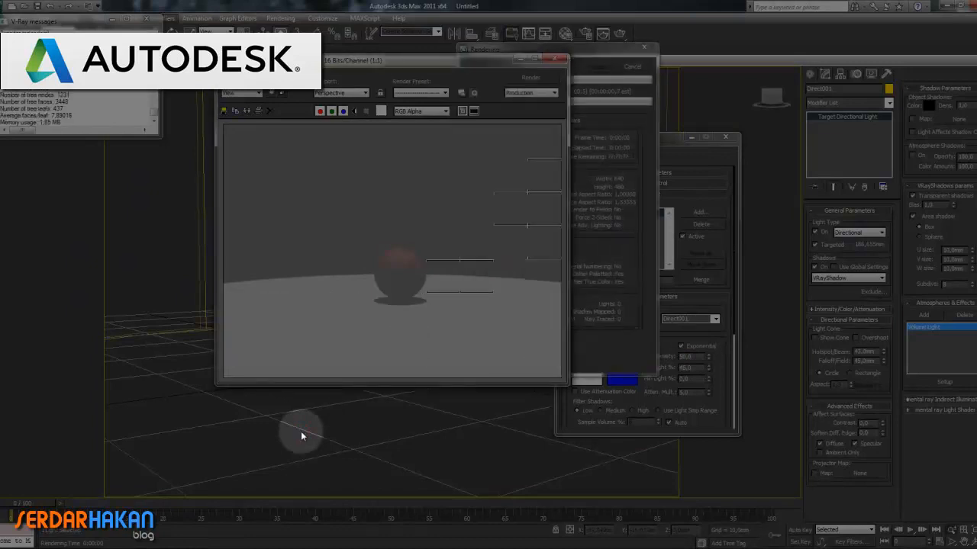
# Set the volume light's Max Light to 90% and render the close-up.
pyautogui.doubleClick(702, 368)
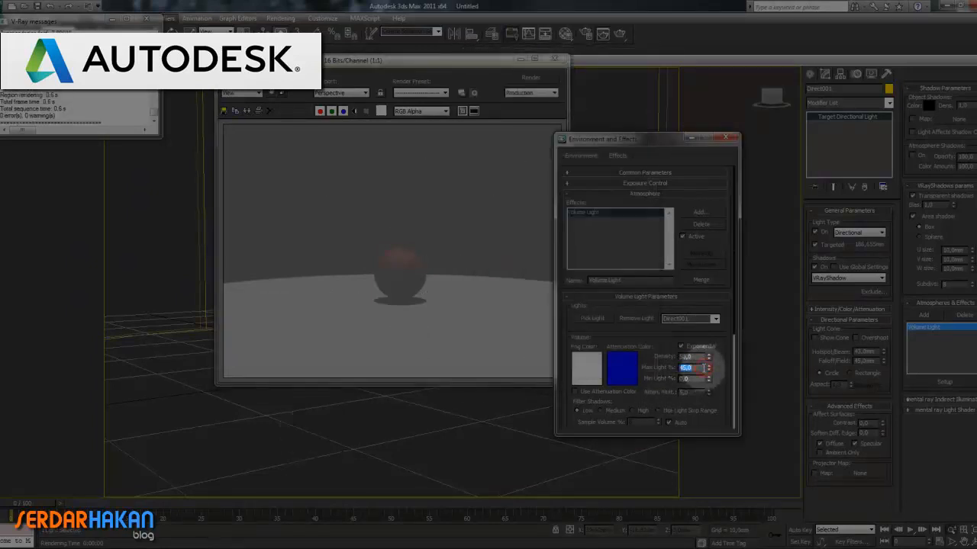
pyautogui.click(418, 417)
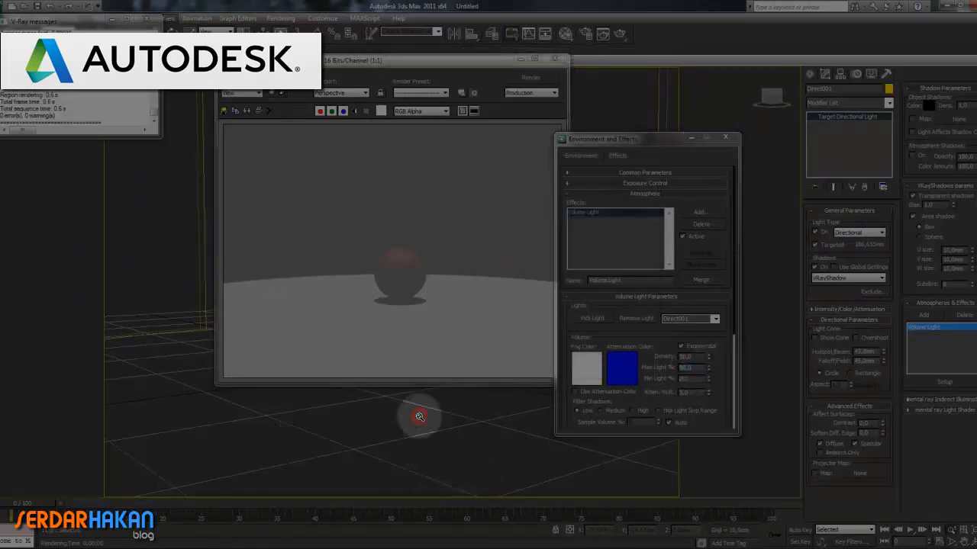
pyautogui.hotkey('shift', 'q')
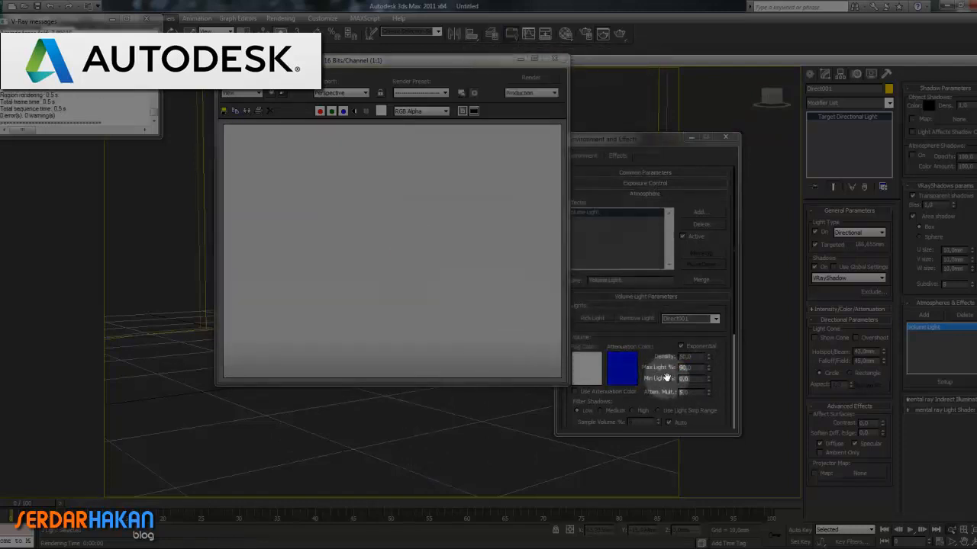
# Try a volume light density of 25 and render the close-up.
pyautogui.doubleClick(691, 357)
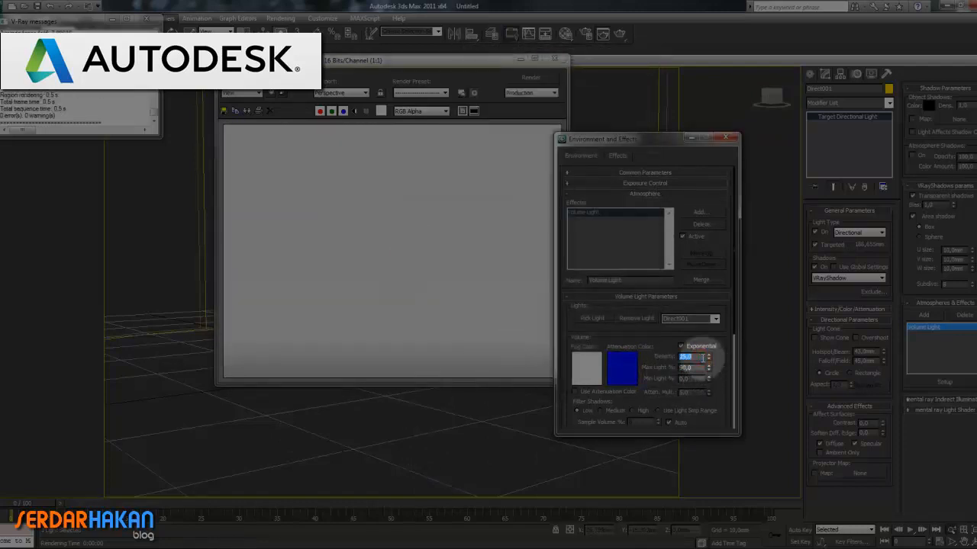
pyautogui.click(368, 409)
pyautogui.hotkey('shift', 'q')
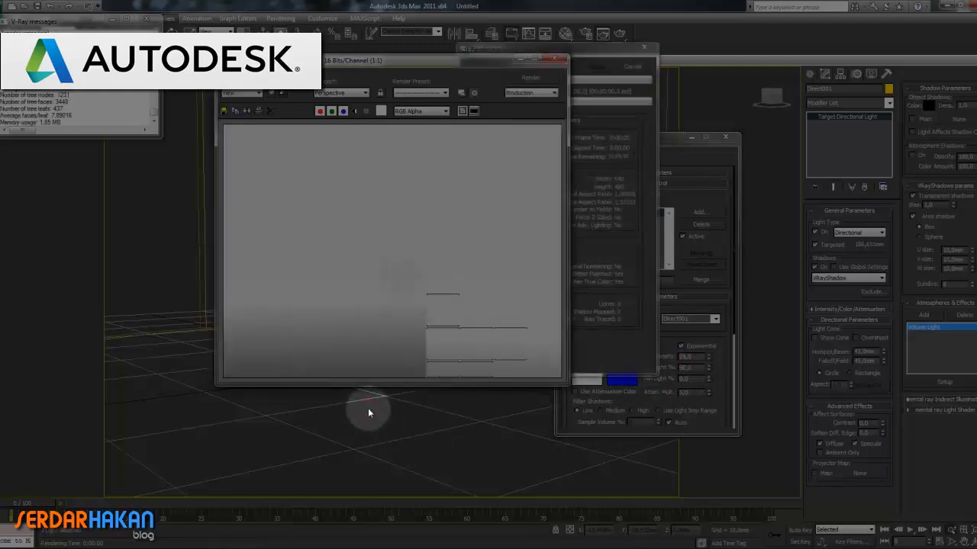
# Set the volume light's density to 5 and render the close-up.
pyautogui.doubleClick(691, 356)
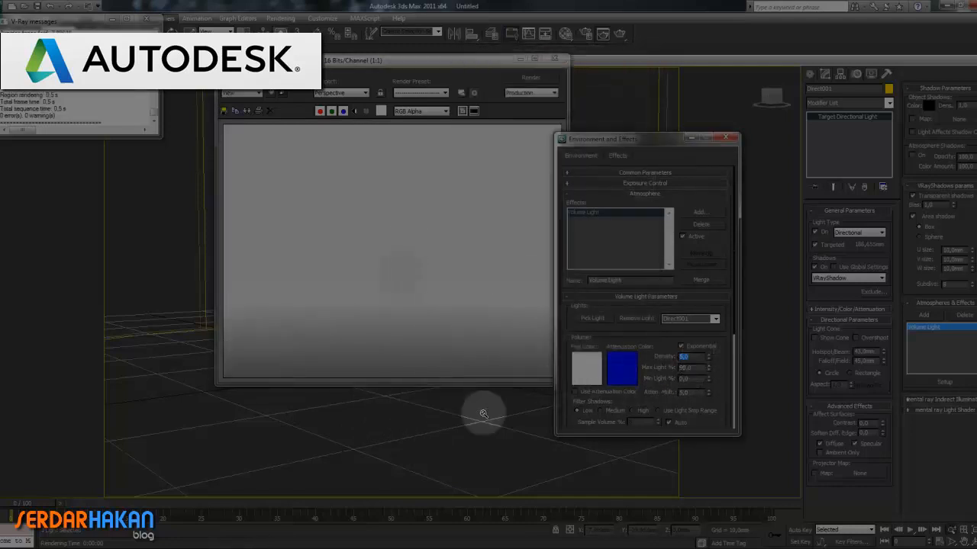
pyautogui.click(435, 405)
pyautogui.hotkey('shift', 'q')
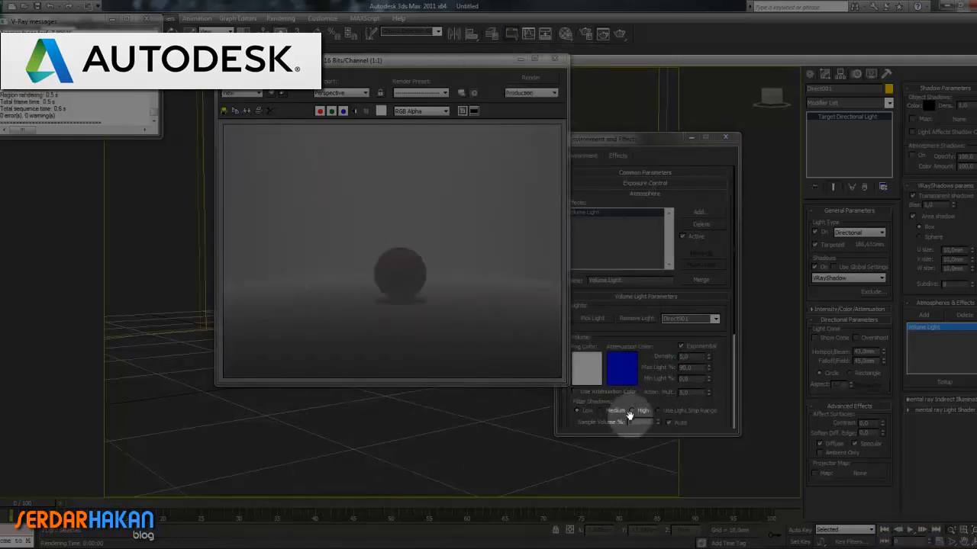
# Set the volume light's Filter Shadows to Medium and High in turn, test-rendering each setting.
pyautogui.click(601, 410)
pyautogui.hotkey('shift', 'q')
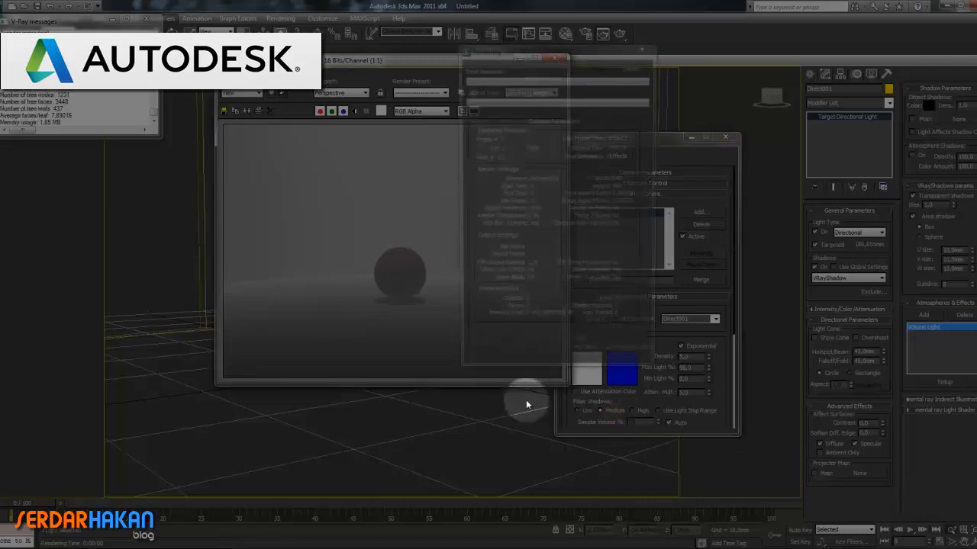
pyautogui.click(639, 413)
pyautogui.hotkey('shift', 'q')
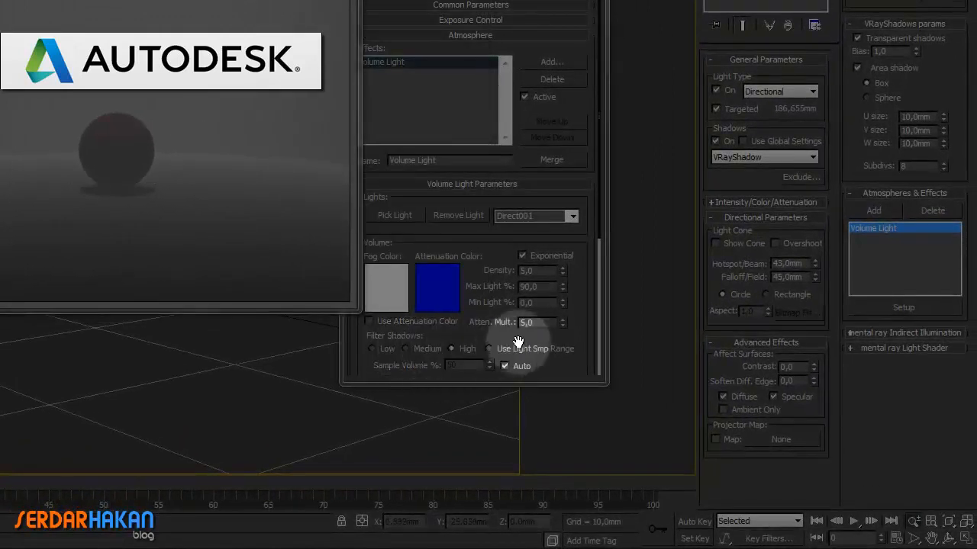
# Set the volume light's density to 10 and render the close-up of the sphere.
pyautogui.doubleClick(546, 287)
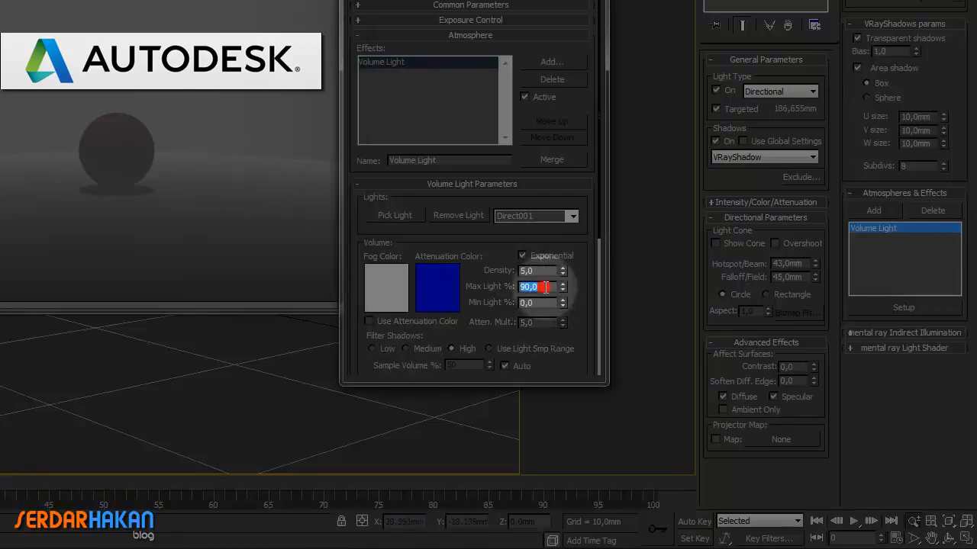
pyautogui.click(545, 273)
pyautogui.write('1')
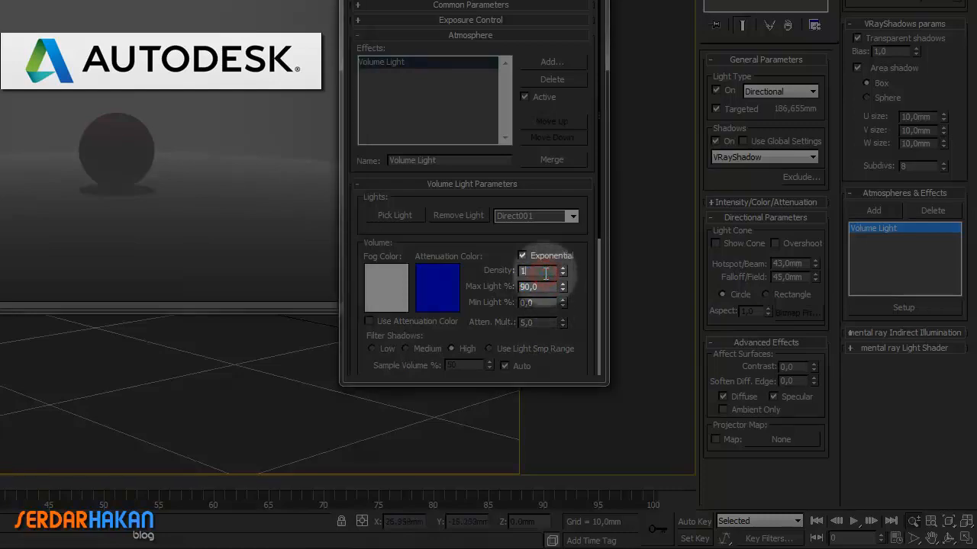
pyautogui.write('0')
pyautogui.press('Return')
pyautogui.click(115, 166)
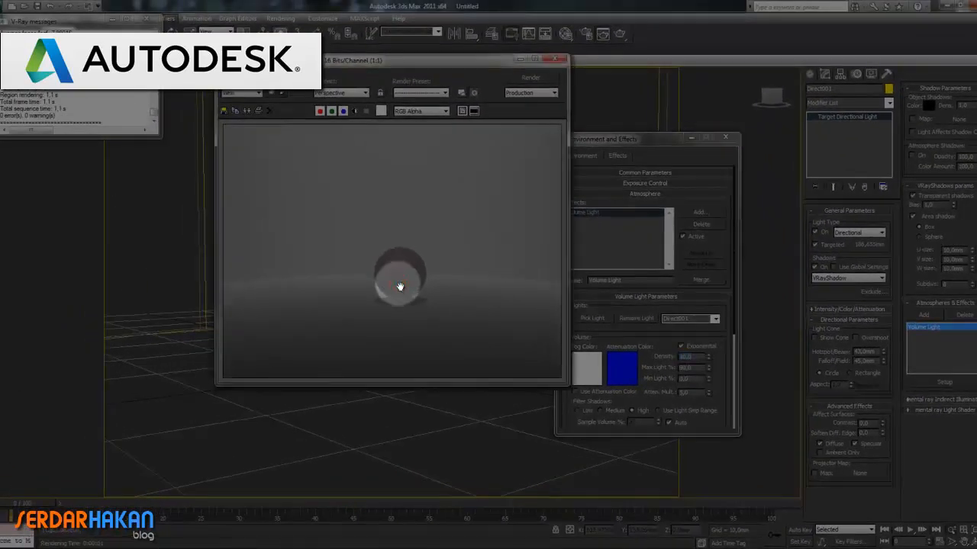
pyautogui.click(376, 392)
pyautogui.press('F9')
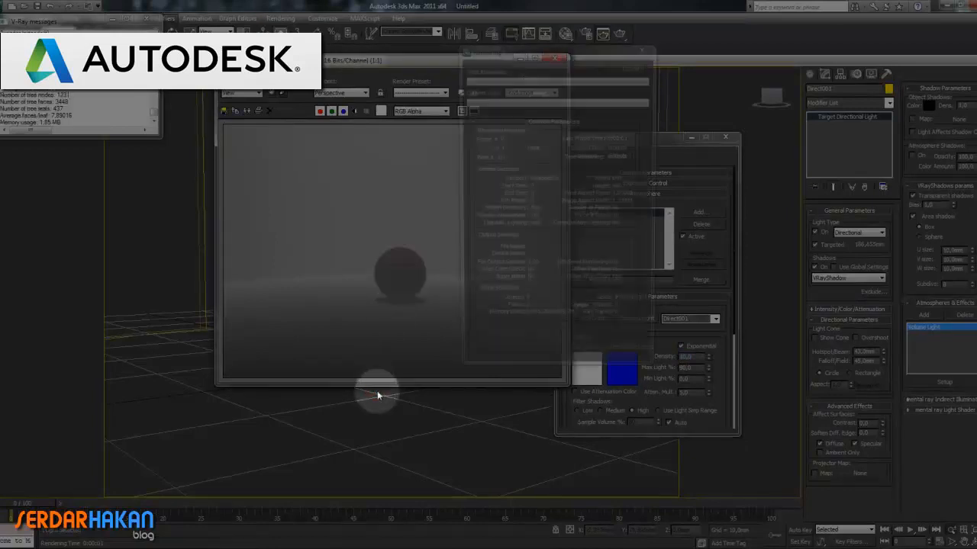
# Render a wider perspective view showing the directional light's beam down to the plane and sphere.
pyautogui.click(558, 63)
pyautogui.keyDown('ctrl'); pyautogui.keyDown('alt'); pyautogui.moveTo(389, 196); pyautogui.dragTo(390, 324, button='middle'); pyautogui.keyUp('alt'); pyautogui.keyUp('ctrl')
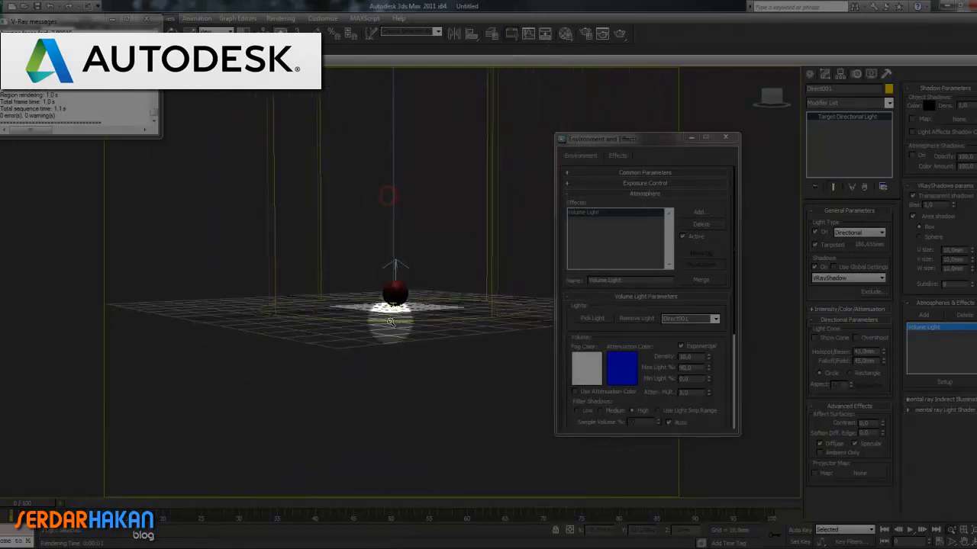
pyautogui.keyDown('ctrl'); pyautogui.keyDown('alt'); pyautogui.moveTo(427, 190); pyautogui.dragTo(412, 292, button='middle'); pyautogui.keyUp('alt'); pyautogui.keyUp('ctrl')
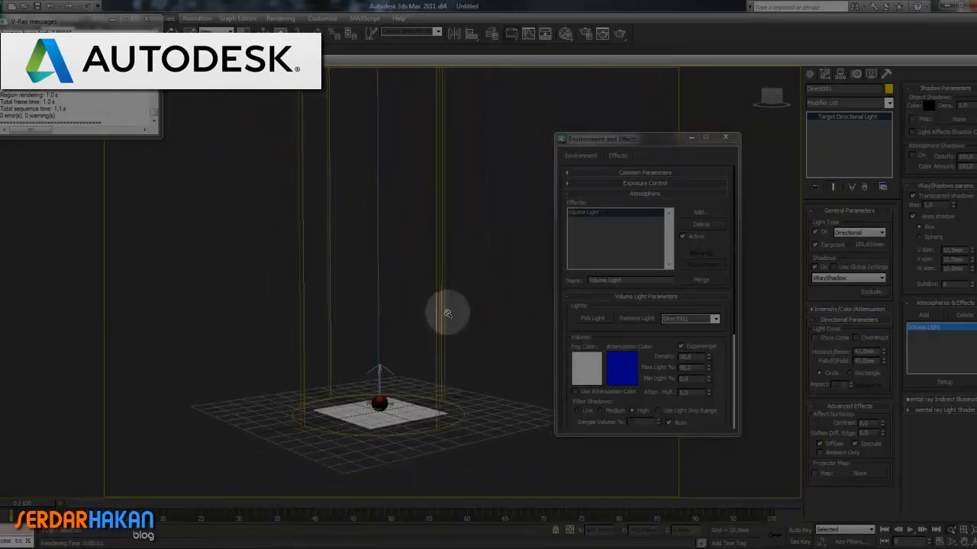
pyautogui.click(154, 20)
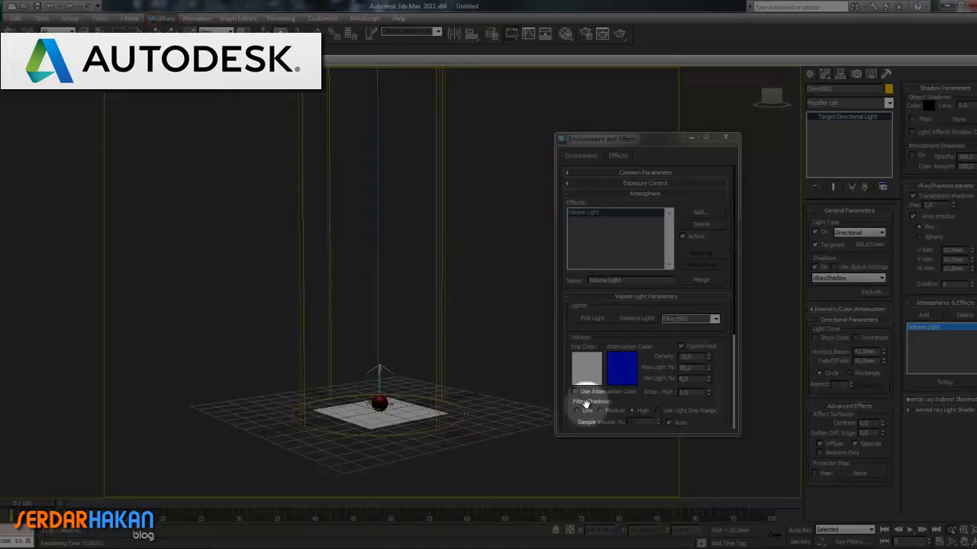
pyautogui.hotkey('shift', 'q')
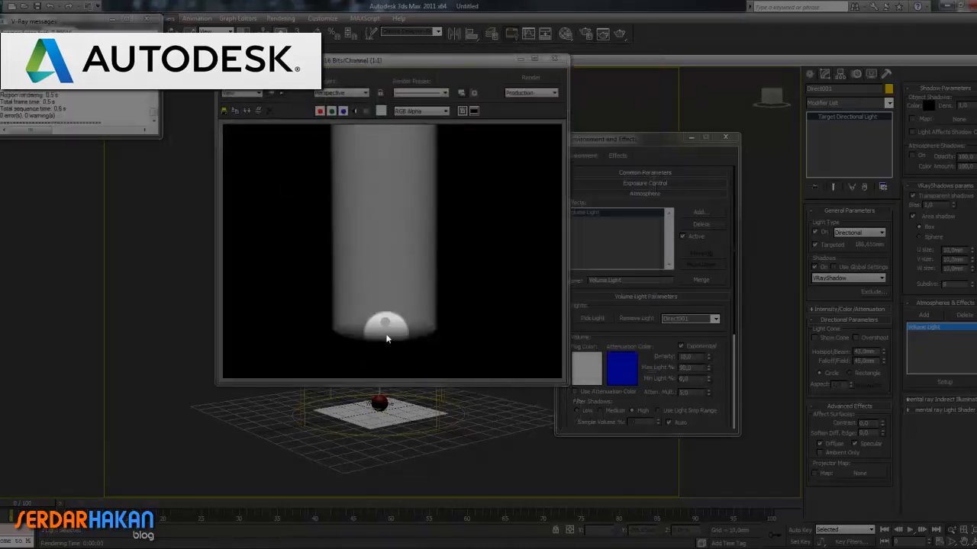
pyautogui.click(555, 59)
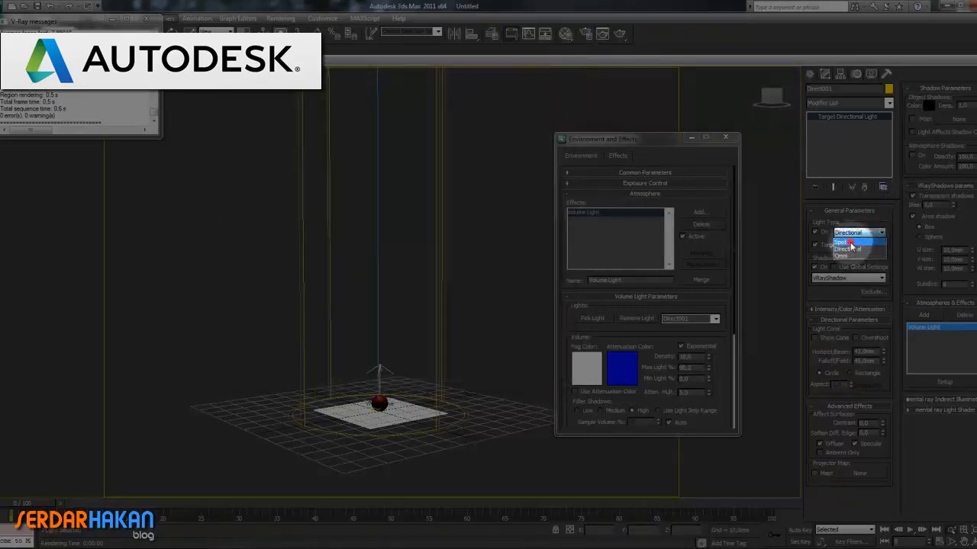
# Try the Spot light type for the volume light and render its cone over the plane and sphere.
pyautogui.click(850, 243)
pyautogui.keyDown('alt'); pyautogui.moveTo(416, 437); pyautogui.dragTo(464, 362, button='middle'); pyautogui.keyUp('alt')
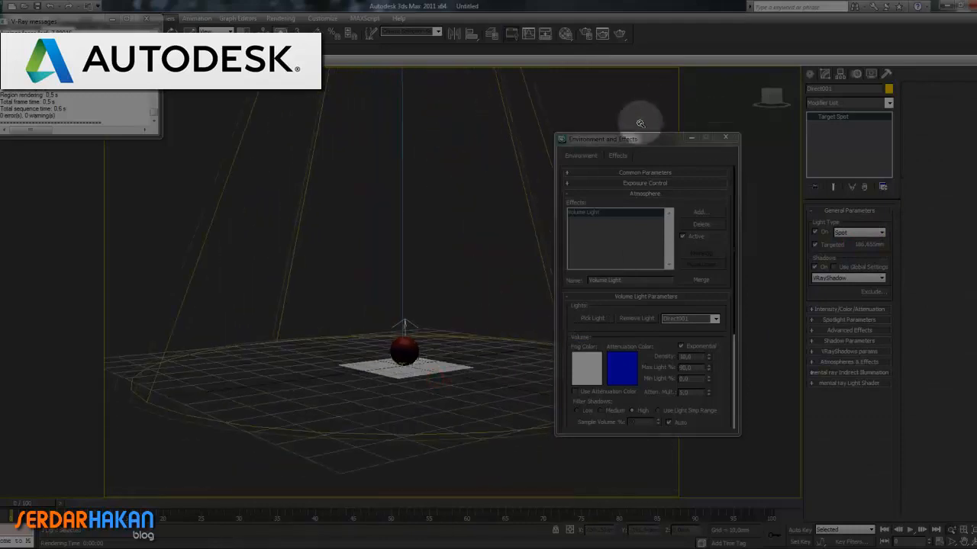
pyautogui.click(694, 138)
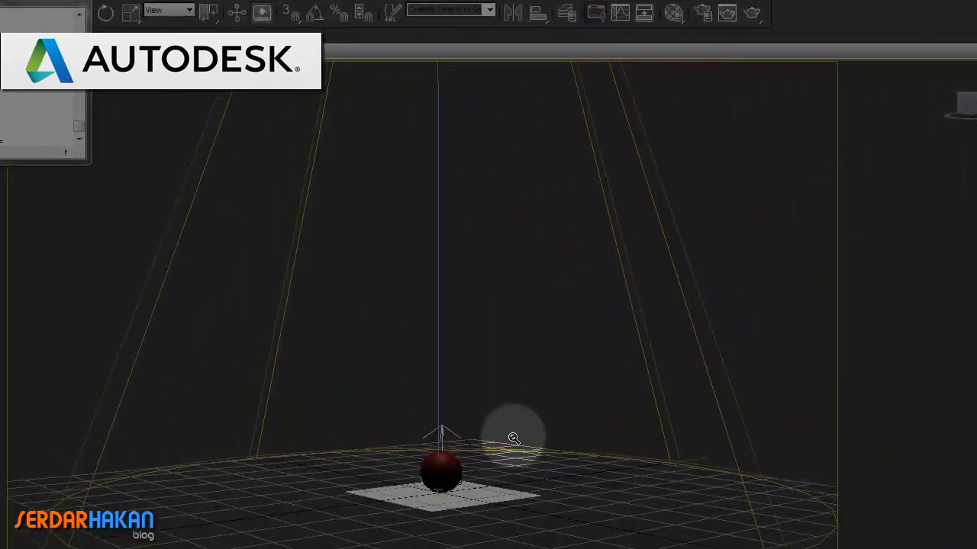
pyautogui.hotkey('shift', 'q')
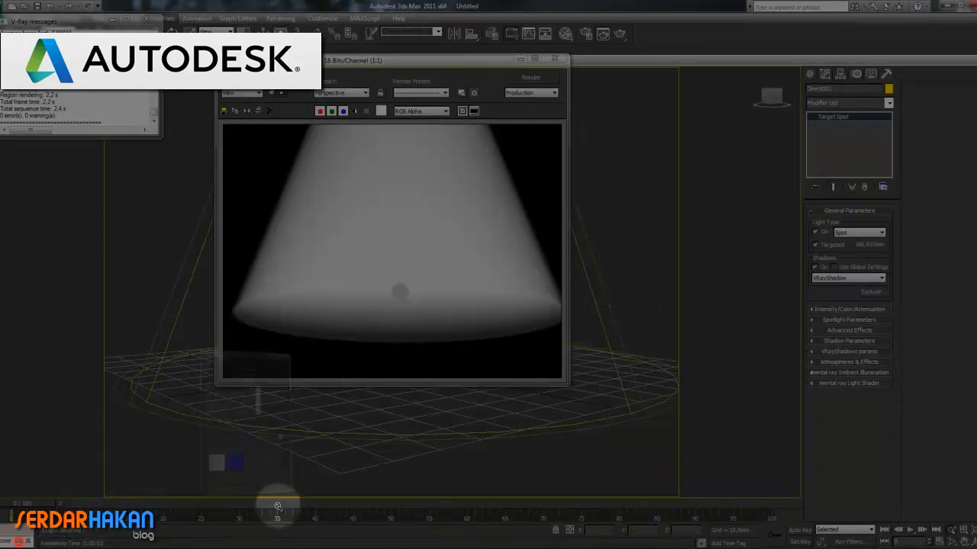
pyautogui.press('8')
pyautogui.click(719, 138)
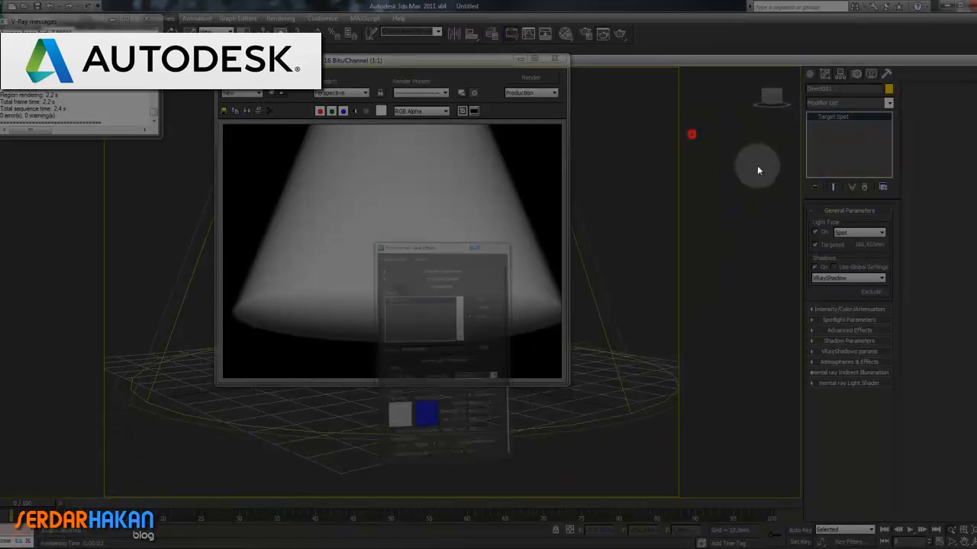
# Try the Omni light type and test-render the volume light from the current view and a wider view.
pyautogui.click(860, 232)
pyautogui.click(849, 257)
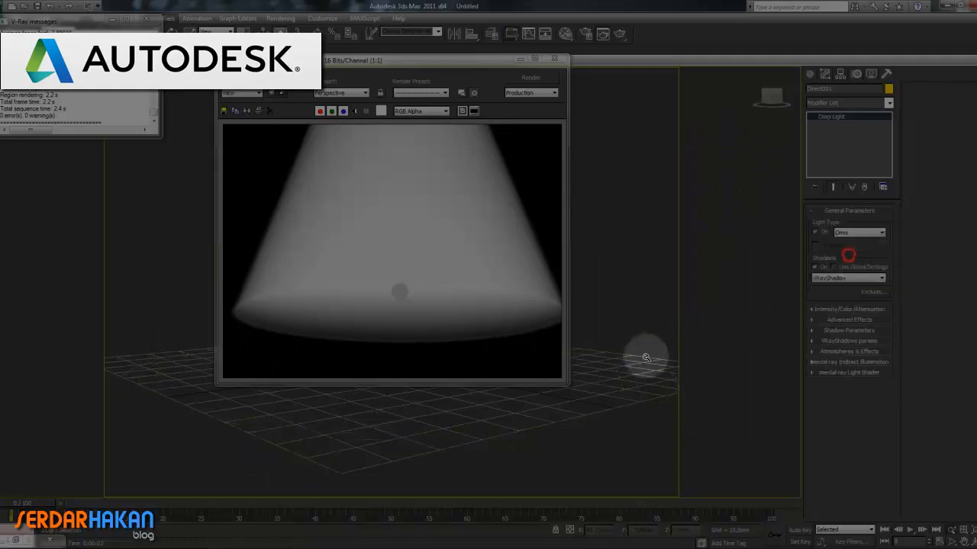
pyautogui.click(493, 346)
pyautogui.click(526, 413)
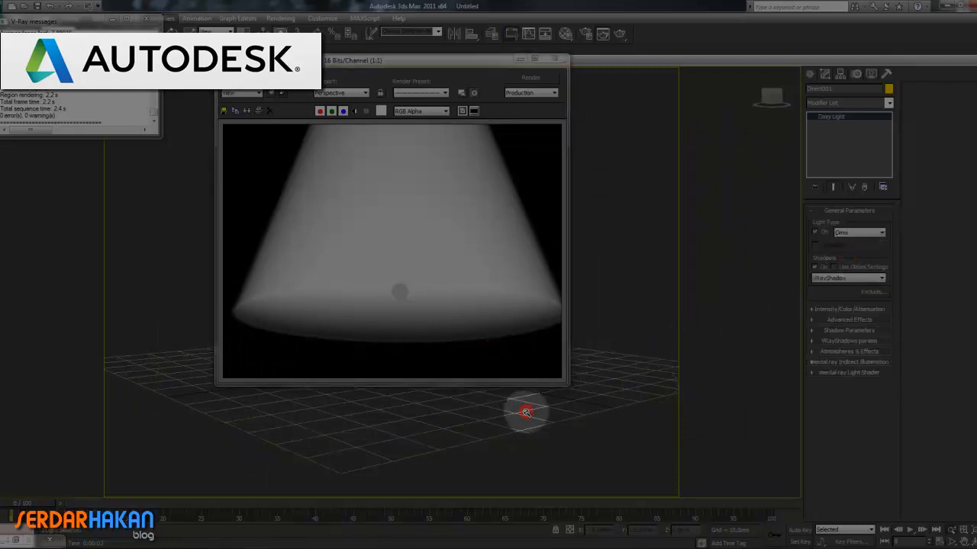
pyautogui.hotkey('shift', 'q')
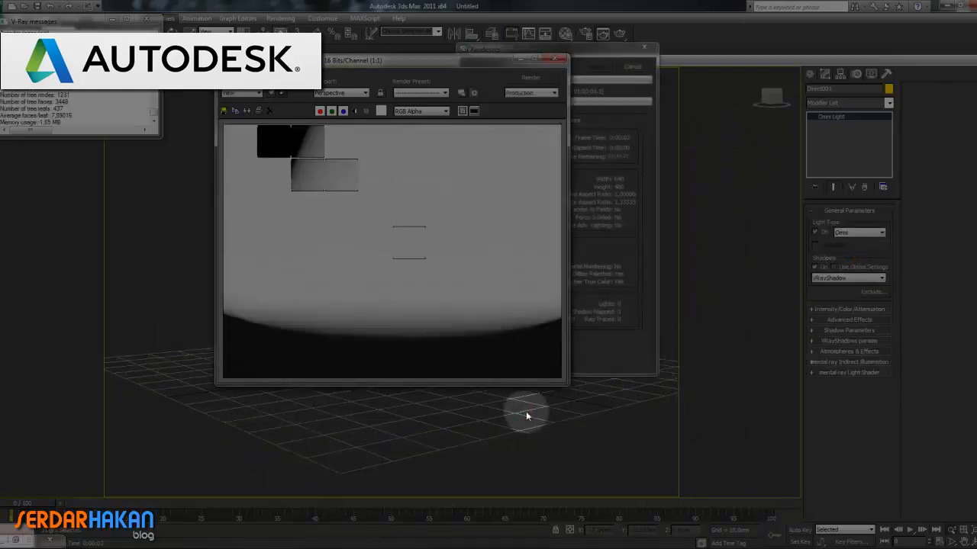
pyautogui.click(553, 59)
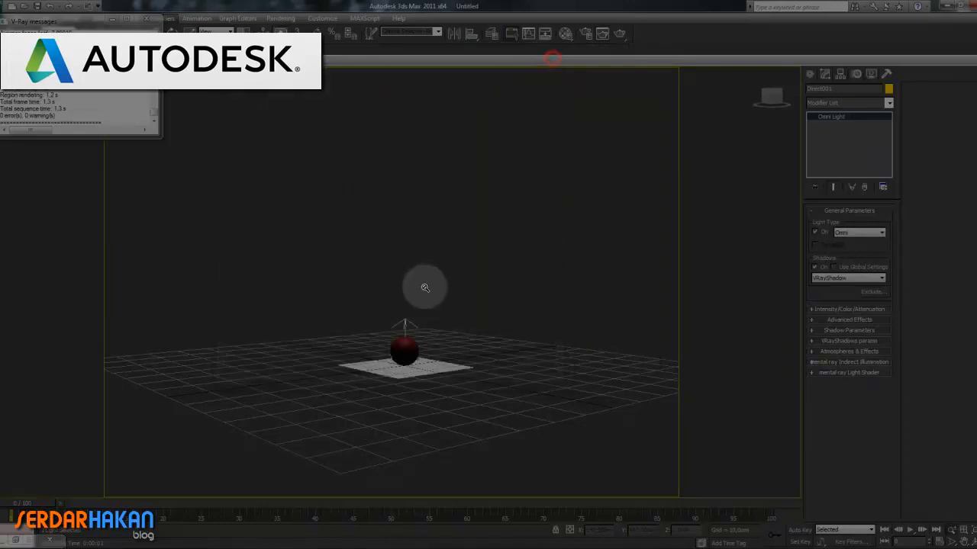
pyautogui.keyDown('ctrl'); pyautogui.keyDown('alt'); pyautogui.moveTo(424, 283); pyautogui.dragTo(426, 321, button='middle'); pyautogui.keyUp('alt'); pyautogui.keyUp('ctrl')
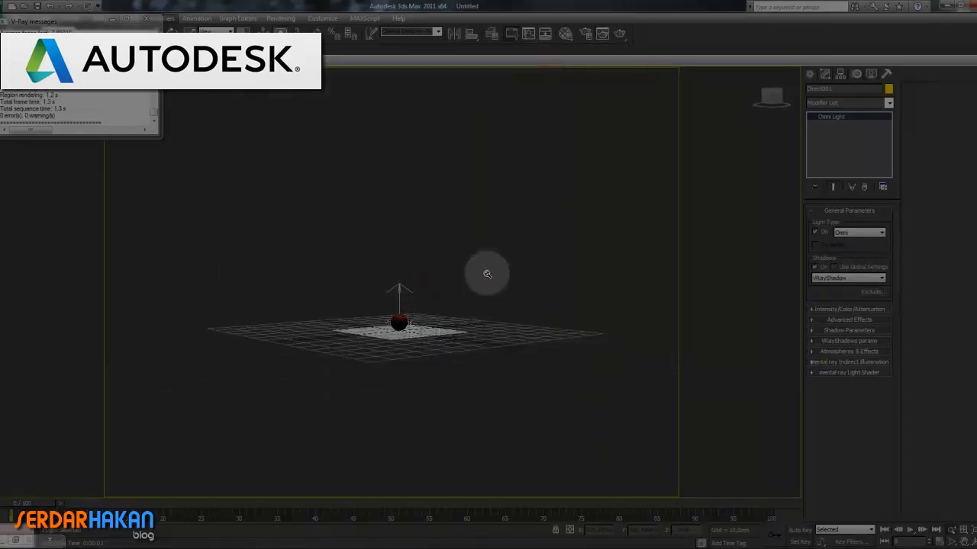
pyautogui.keyDown('alt'); pyautogui.moveTo(486, 273); pyautogui.dragTo(483, 283, button='middle'); pyautogui.keyUp('alt')
pyautogui.hotkey('shift', 'q')
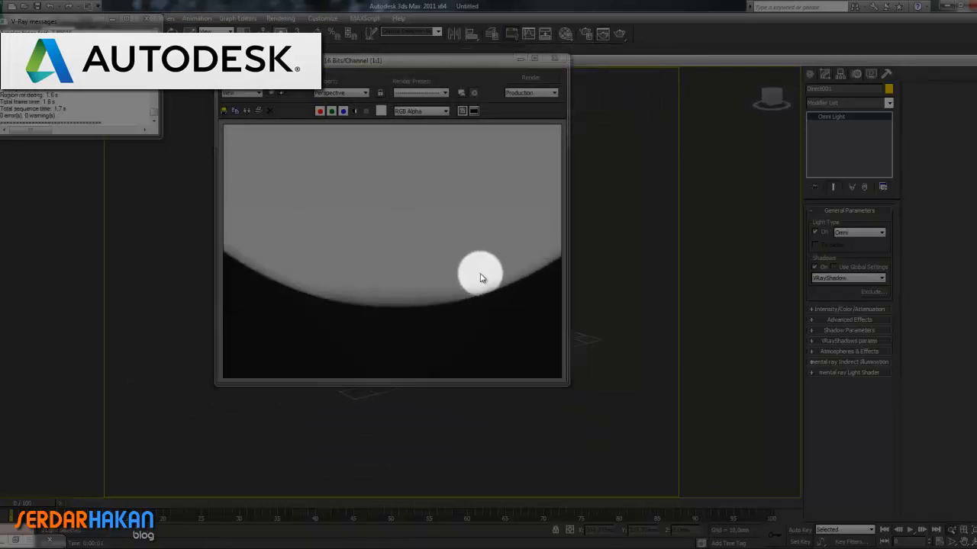
# Switch the light type to Directional, render the view, and examine the beam around the sphere in the enlarged render.
pyautogui.click(860, 232)
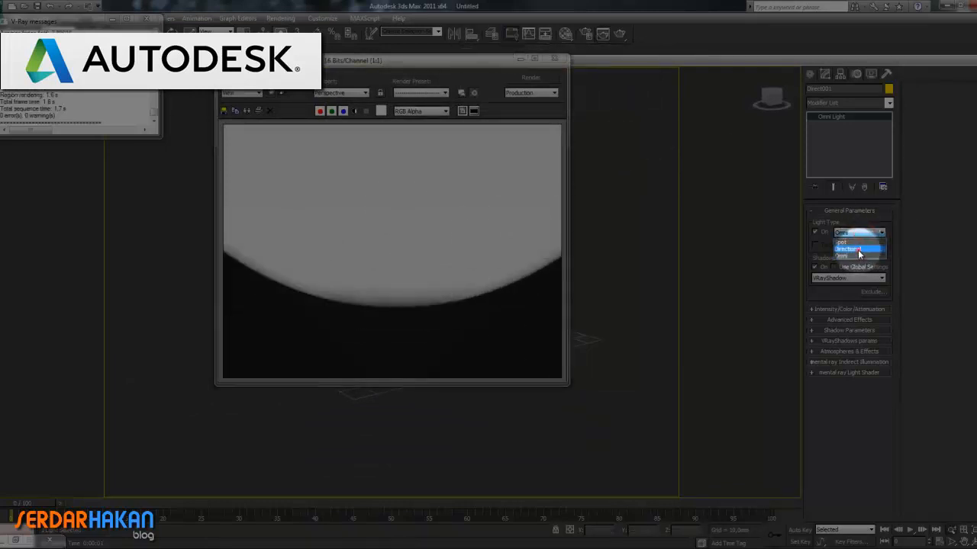
pyautogui.click(858, 250)
pyautogui.hotkey('shift', 'q')
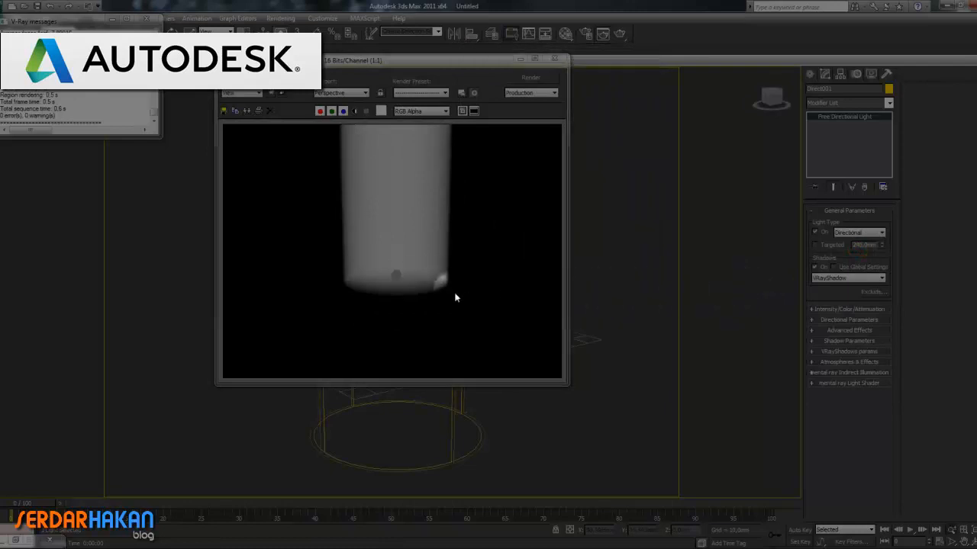
pyautogui.click(410, 294)
pyautogui.scroll(2, 427, 285)
pyautogui.scroll(-1, 427, 284)
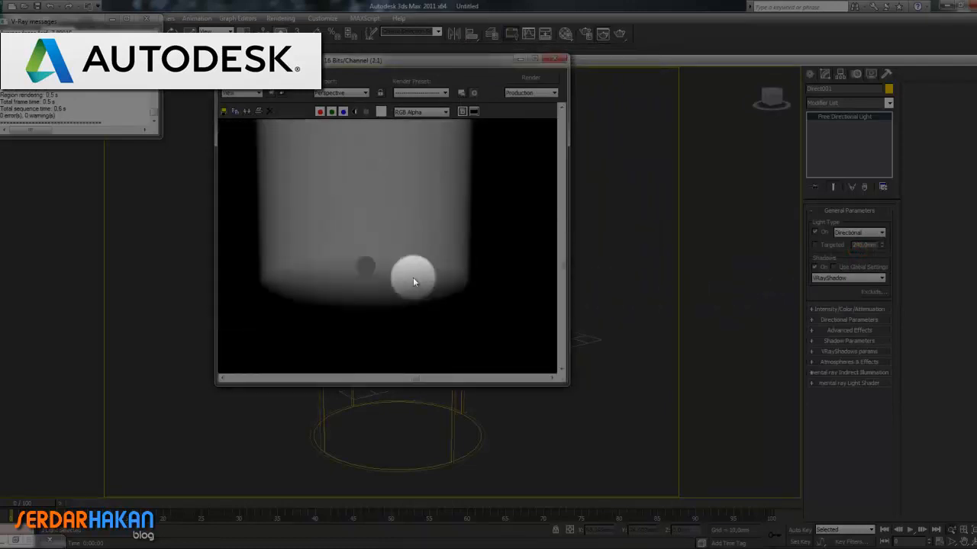
pyautogui.click(354, 243)
pyautogui.moveTo(383, 257); pyautogui.dragTo(417, 284, button='middle')
pyautogui.click(560, 59)
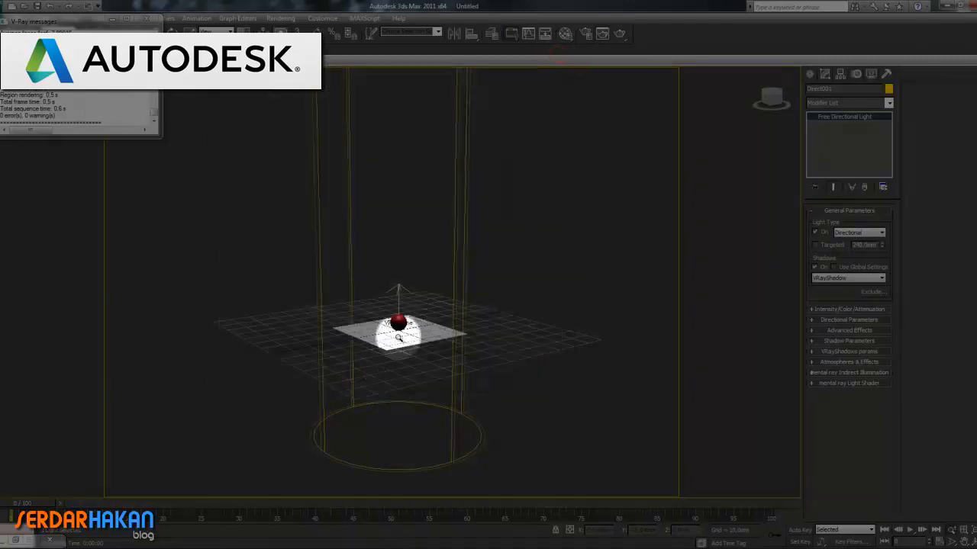